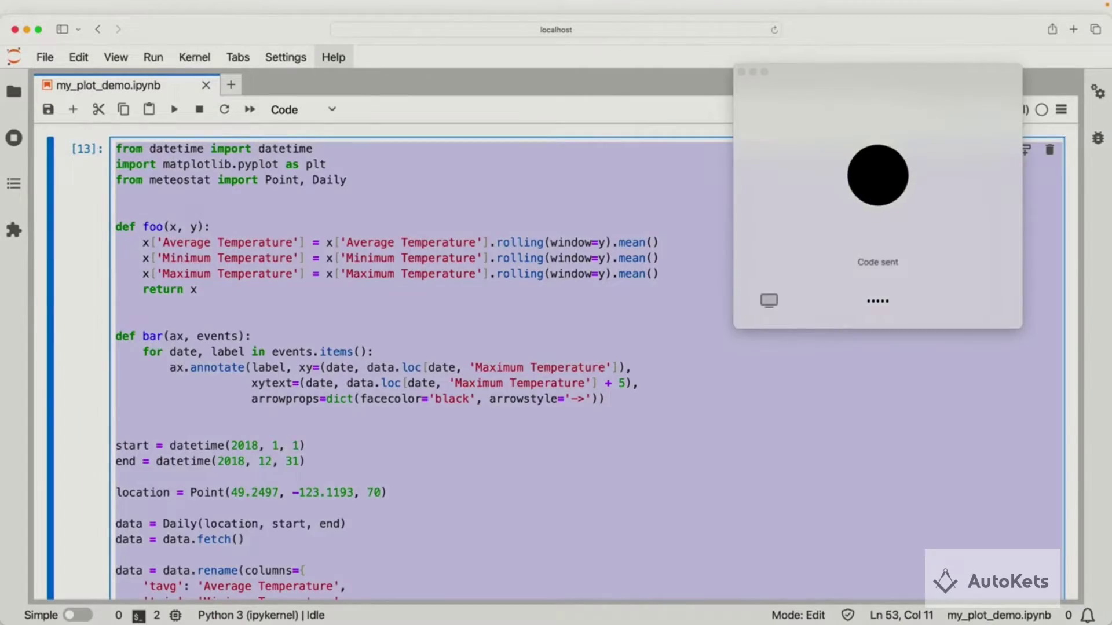
Bring up OpenAI's 'Introducing GPT-4o and more tools to ChatGPT free users' announcement.
{"action": "left_click", "coordinate": [492, 198]}
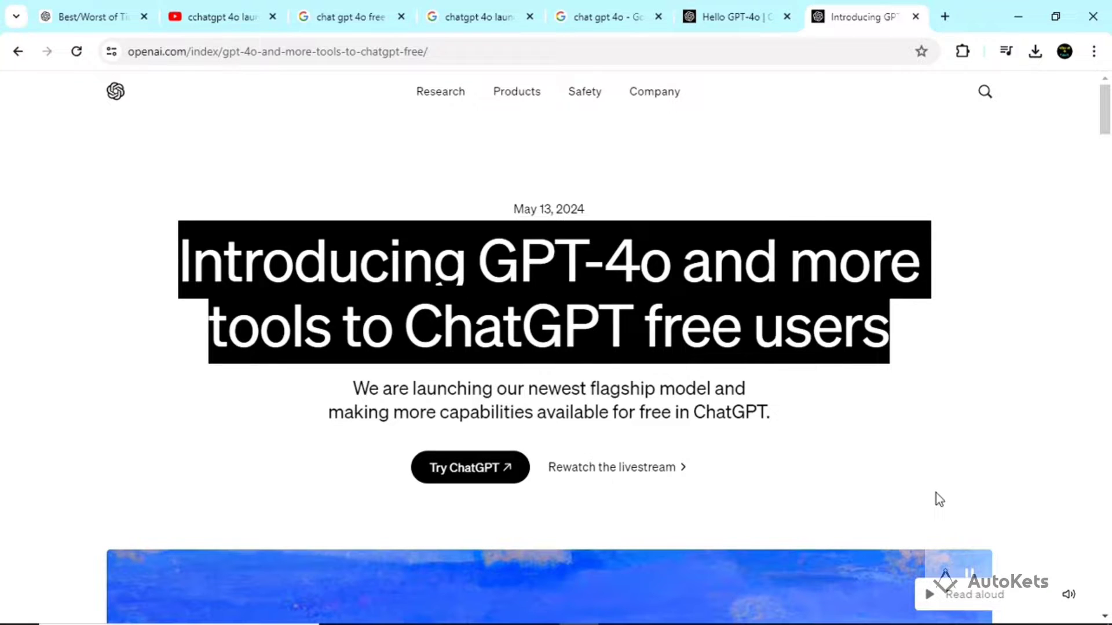
Scroll to 'Bringing more intelligence and advanced tools for free' and highlight its first two bullets.
{"action": "scroll", "coordinate": [858, 475], "scroll_direction": "down", "scroll_amount": 1}
{"action": "scroll", "coordinate": [858, 475], "scroll_direction": "down", "scroll_amount": 8}
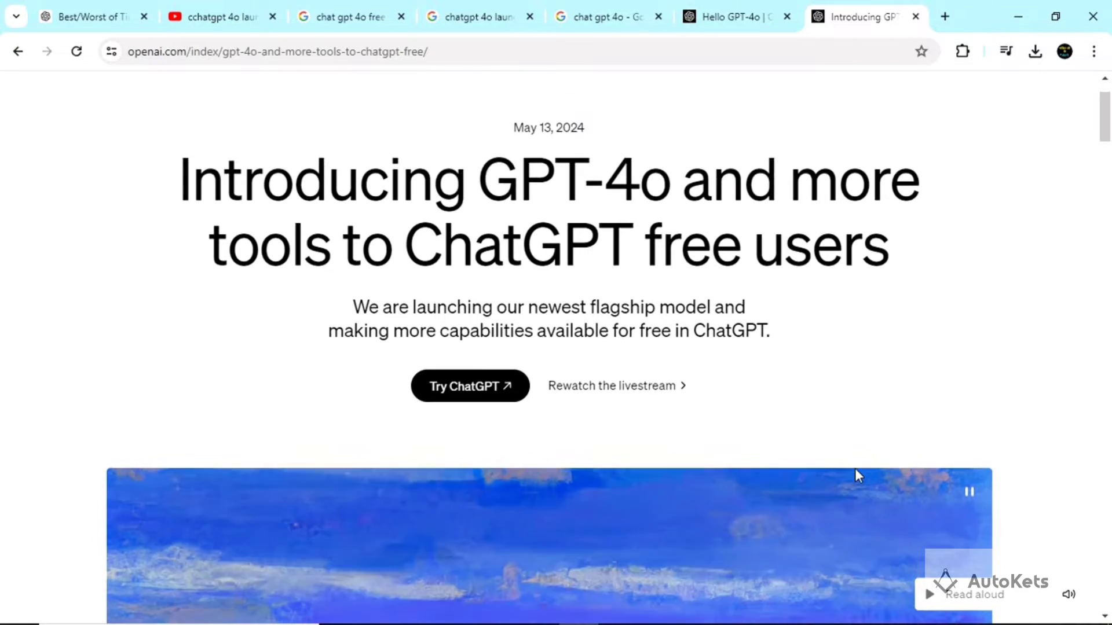
{"action": "scroll", "coordinate": [858, 474], "scroll_direction": "down", "scroll_amount": 8}
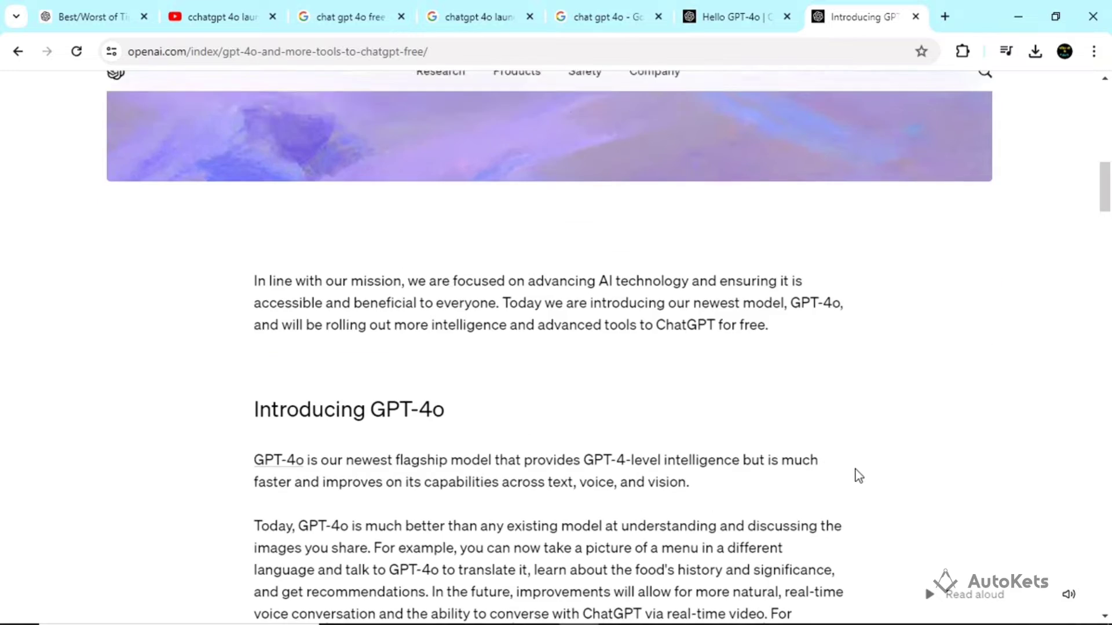
{"action": "scroll", "coordinate": [859, 474], "scroll_direction": "down", "scroll_amount": 7}
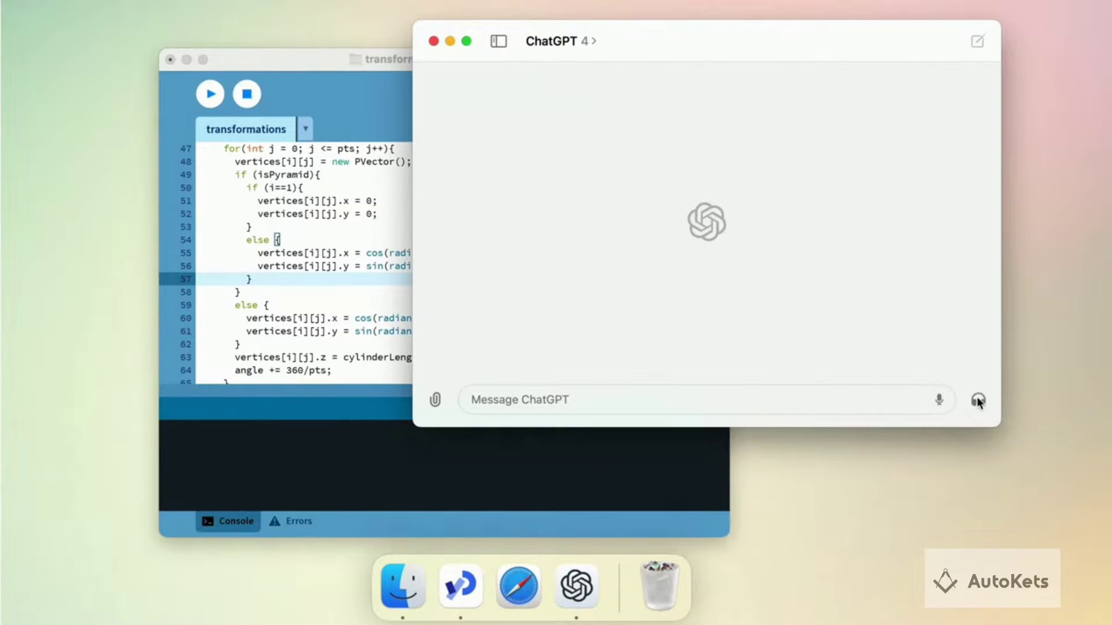
{"action": "left_click", "coordinate": [976, 401]}
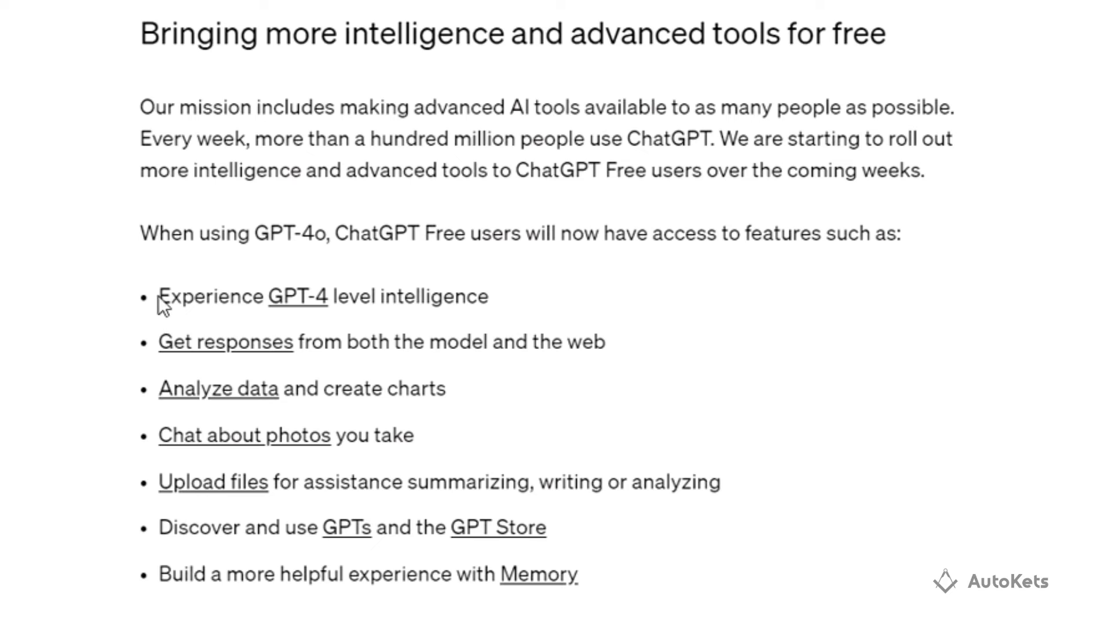
{"action": "left_click_drag", "start_coordinate": [160, 298], "coordinate": [510, 306]}
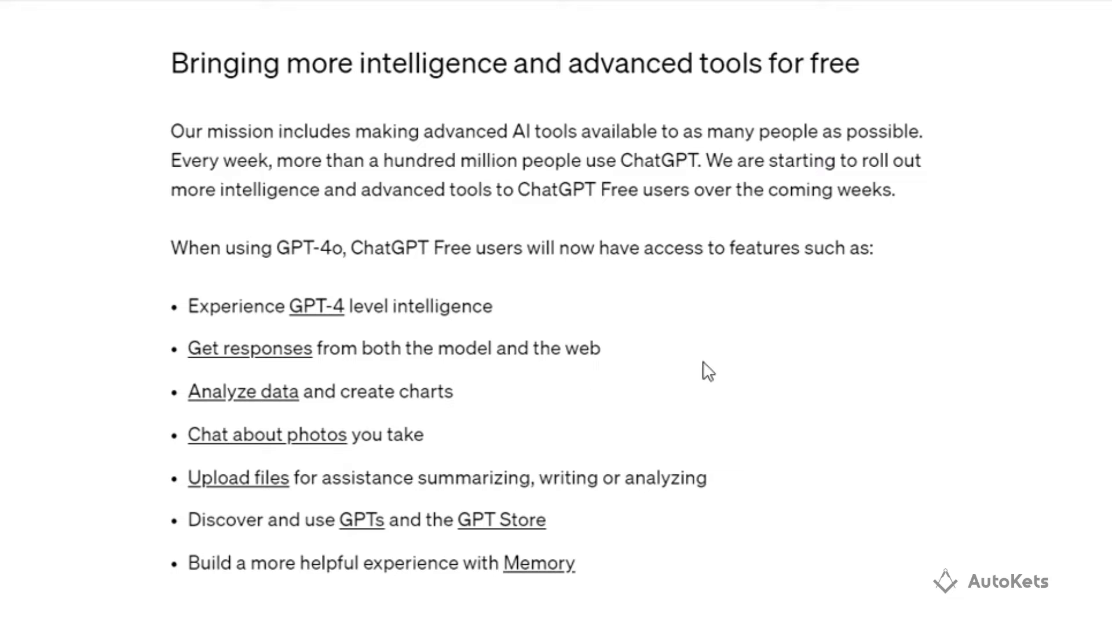
{"action": "left_click_drag", "start_coordinate": [652, 345], "coordinate": [148, 349]}
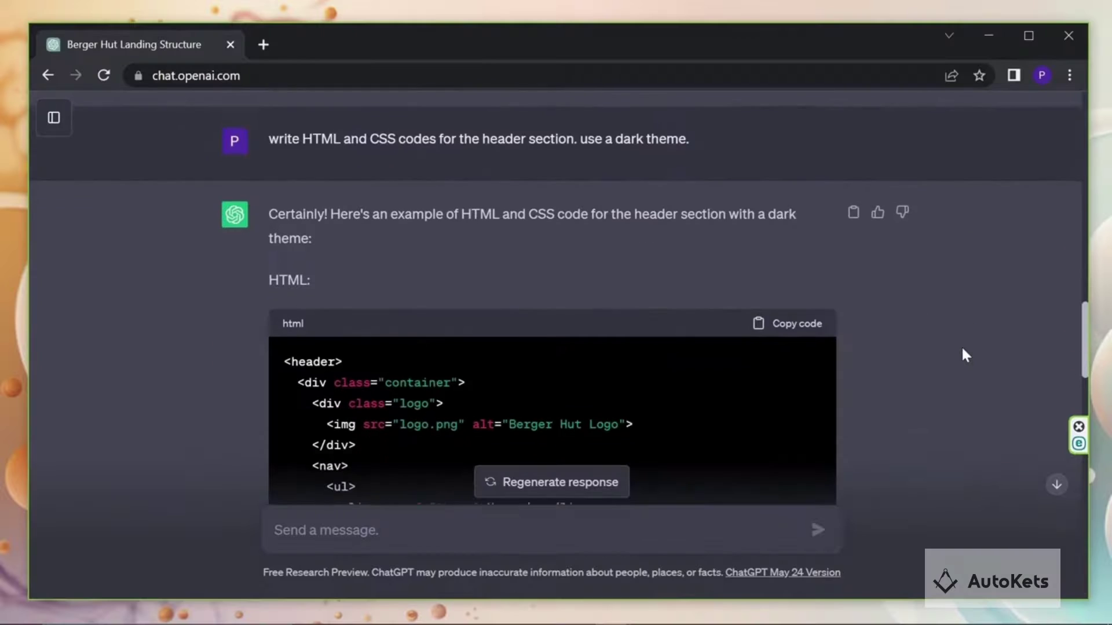
Copy ChatGPT's generated HTML code and paste it into index.html in Notepad++.
{"action": "left_click", "coordinate": [808, 323]}
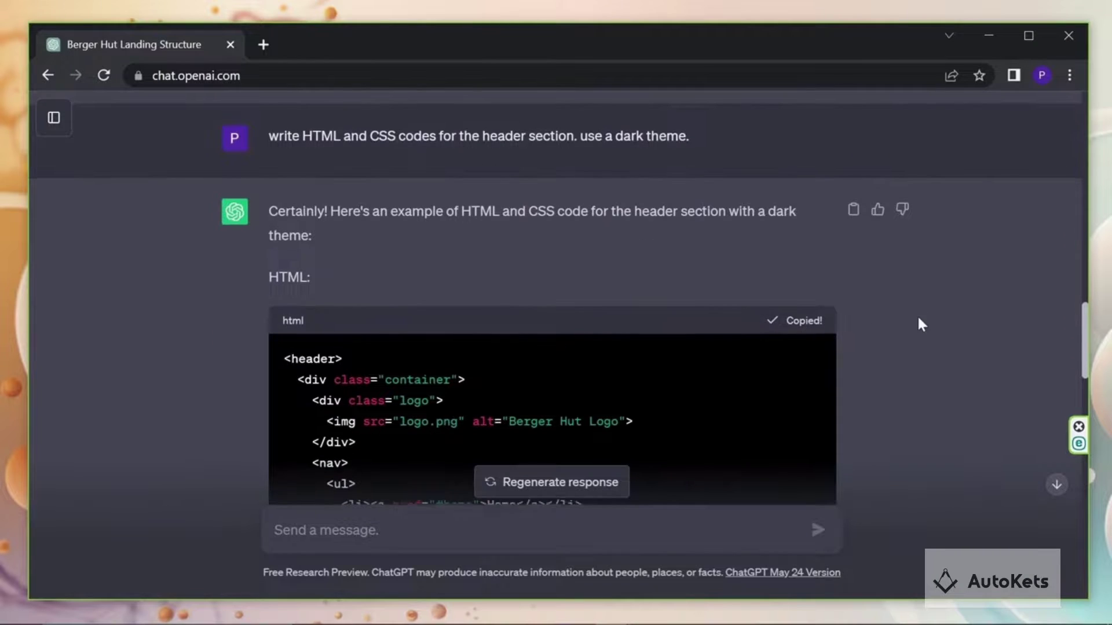
{"action": "scroll", "coordinate": [828, 273], "scroll_direction": "down", "scroll_amount": 5}
{"action": "left_click", "coordinate": [791, 184]}
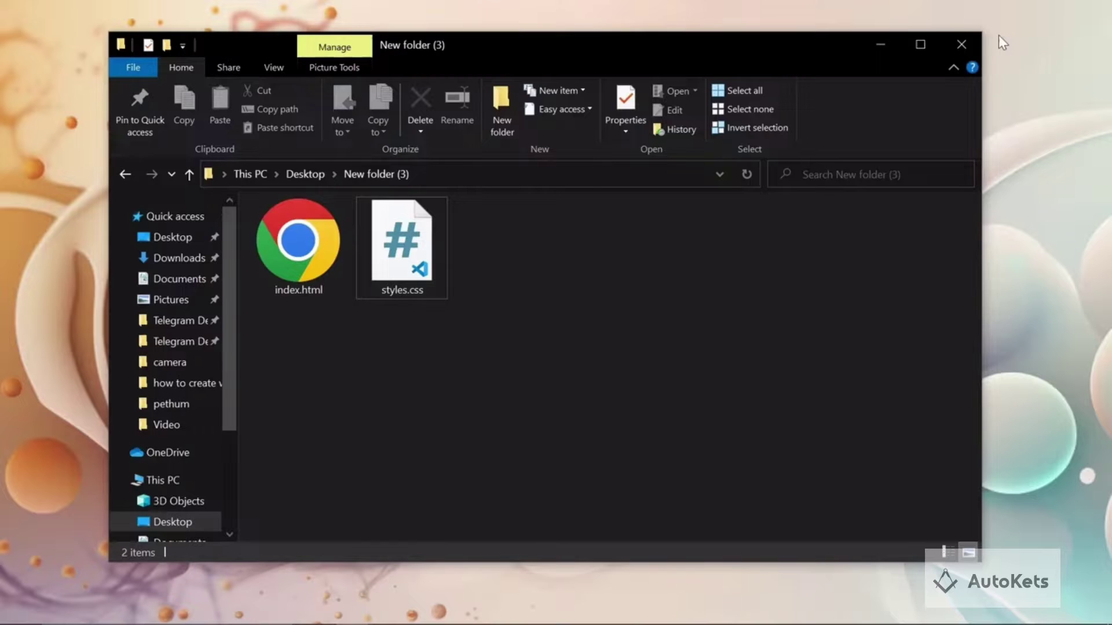
{"action": "left_click", "coordinate": [276, 225]}
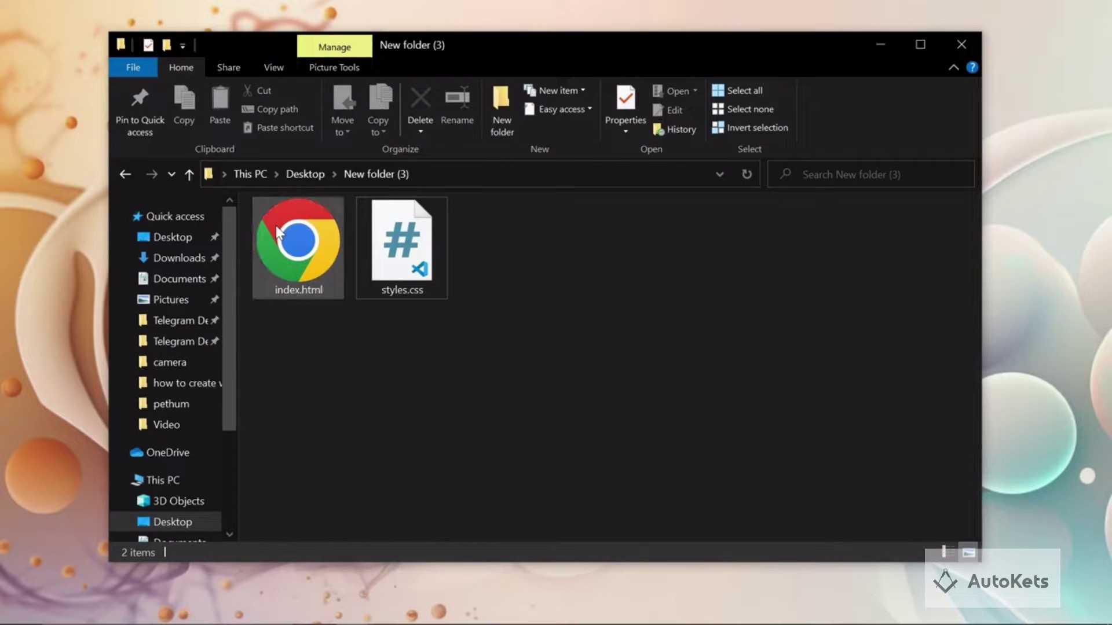
{"action": "right_click", "coordinate": [275, 224]}
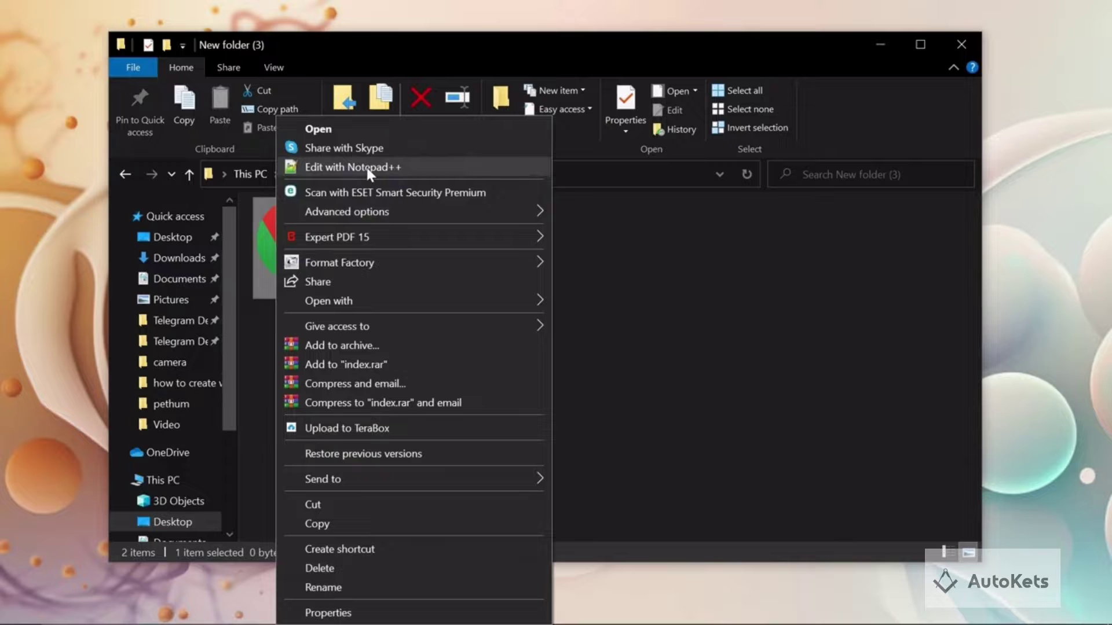
{"action": "left_click", "coordinate": [367, 168]}
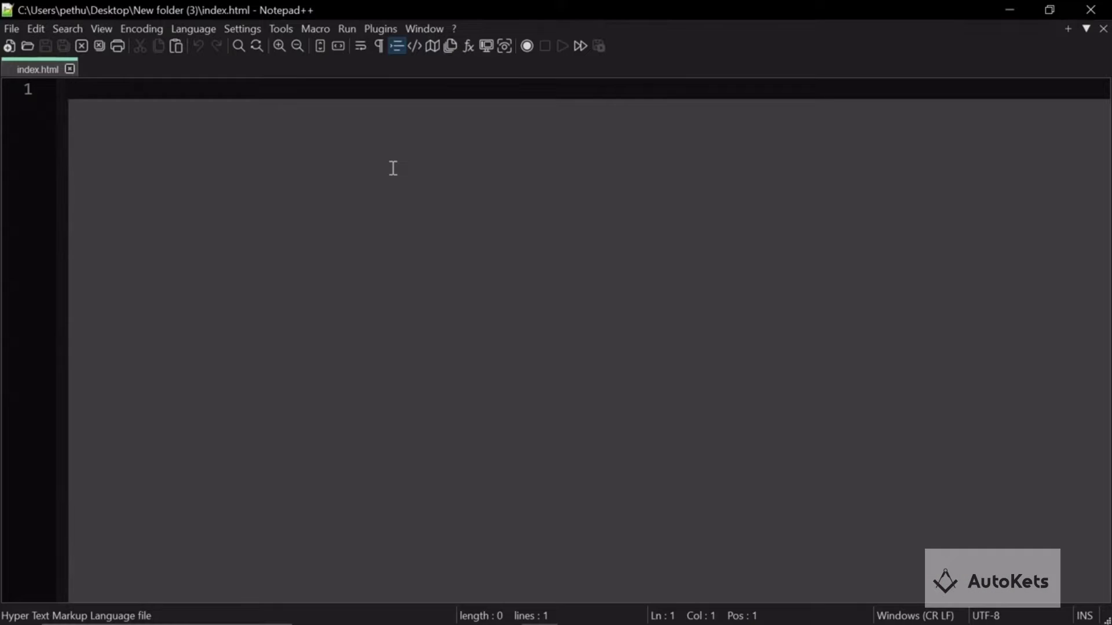
{"action": "key", "text": "super+v"}
{"action": "left_click", "coordinate": [227, 216]}
Highlight the article's feature lines 'Chat about photos you take' and 'Upload files'.
{"action": "left_click_drag", "start_coordinate": [460, 380], "coordinate": [204, 384]}
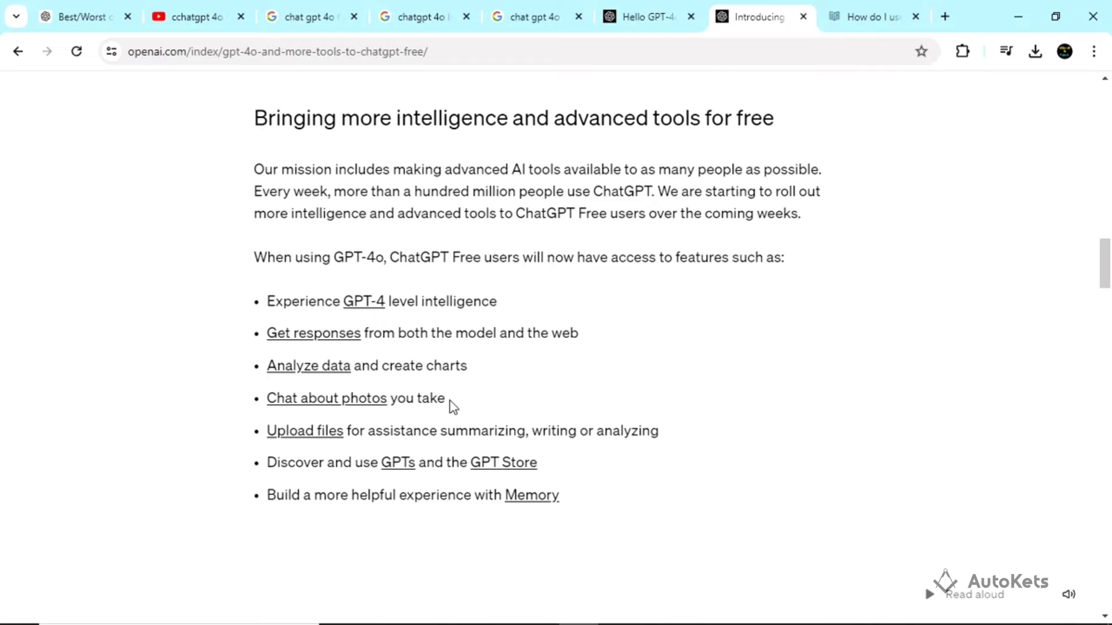
{"action": "left_click_drag", "start_coordinate": [449, 406], "coordinate": [266, 399]}
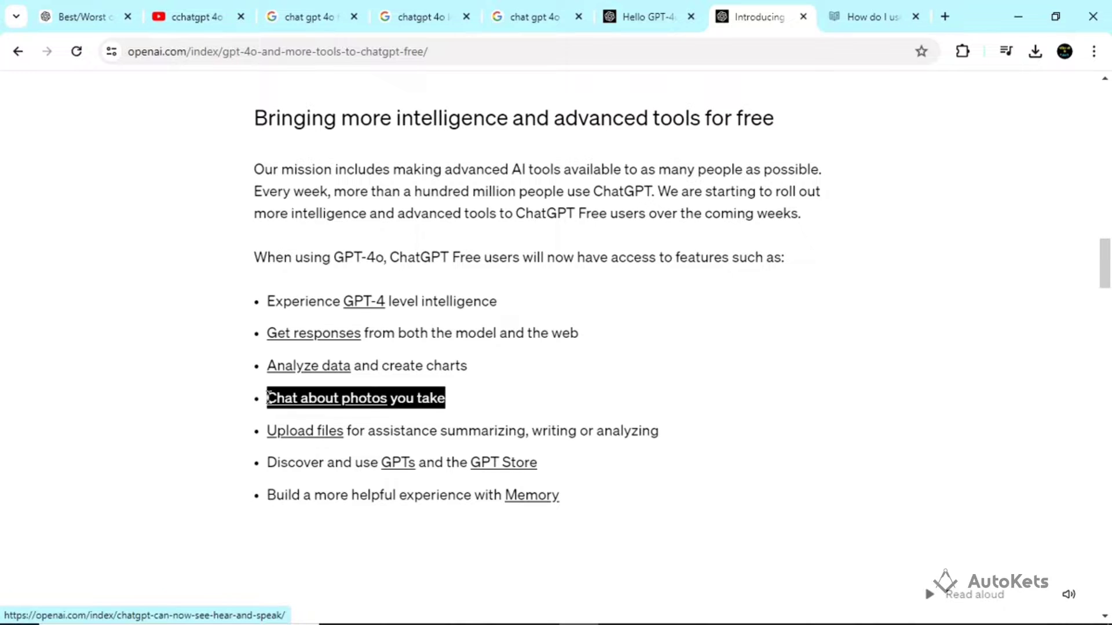
{"action": "left_click", "coordinate": [573, 480]}
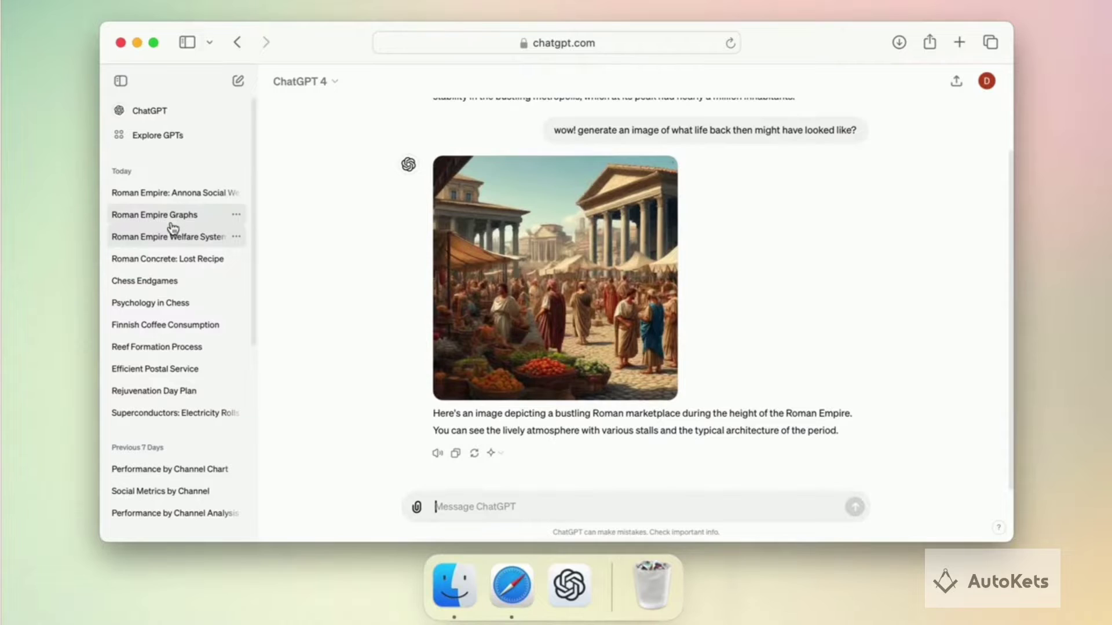
{"action": "left_click", "coordinate": [172, 218]}
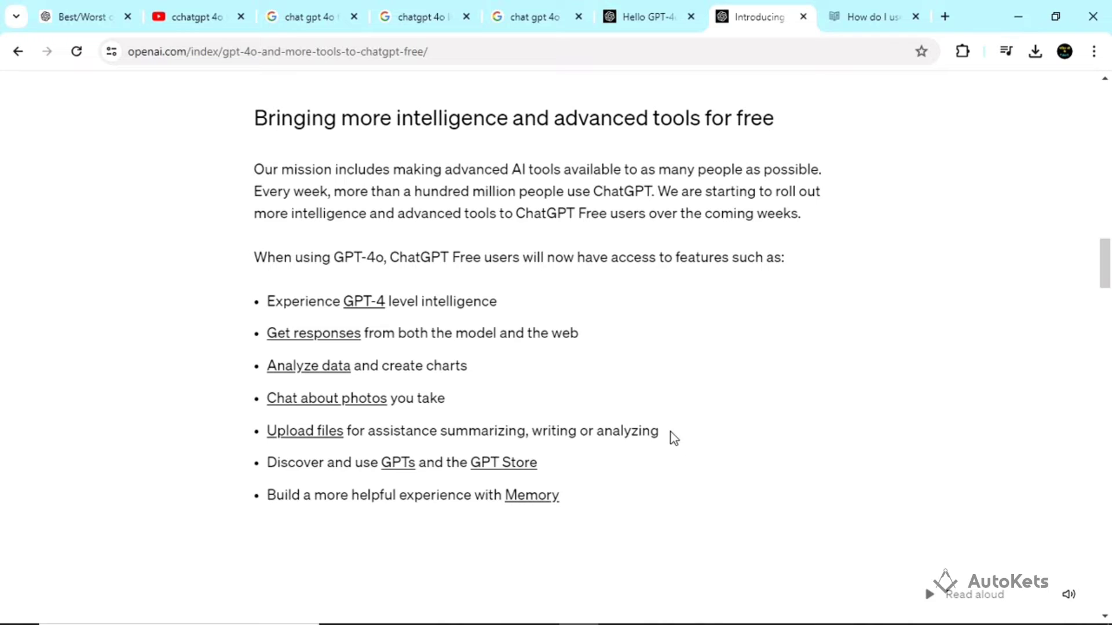
{"action": "left_click_drag", "start_coordinate": [659, 431], "coordinate": [266, 431]}
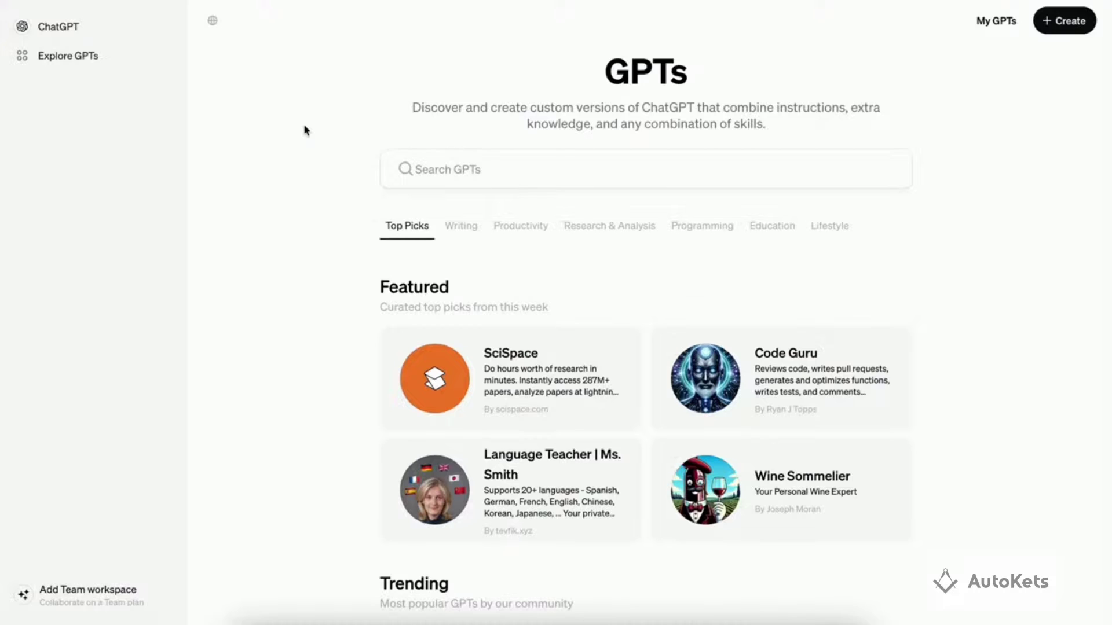
Scroll the Air Quality Data Update chat to the PM2.5 and PM10 plotting code.
{"action": "scroll", "coordinate": [305, 129], "scroll_direction": "down", "scroll_amount": 10}
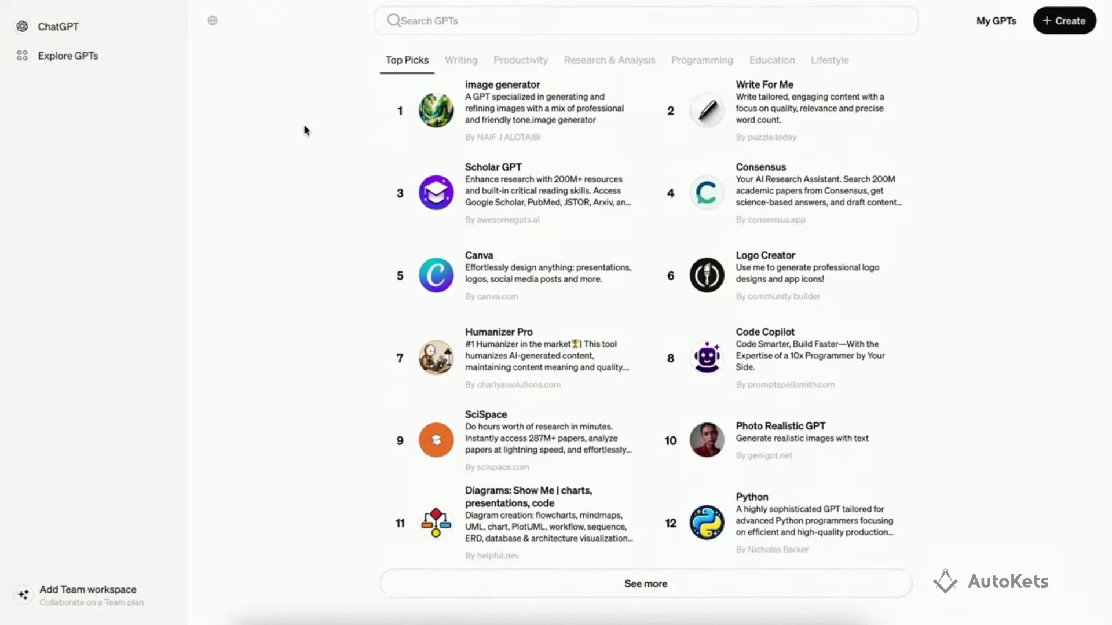
{"action": "scroll", "coordinate": [305, 129], "scroll_direction": "down", "scroll_amount": 6}
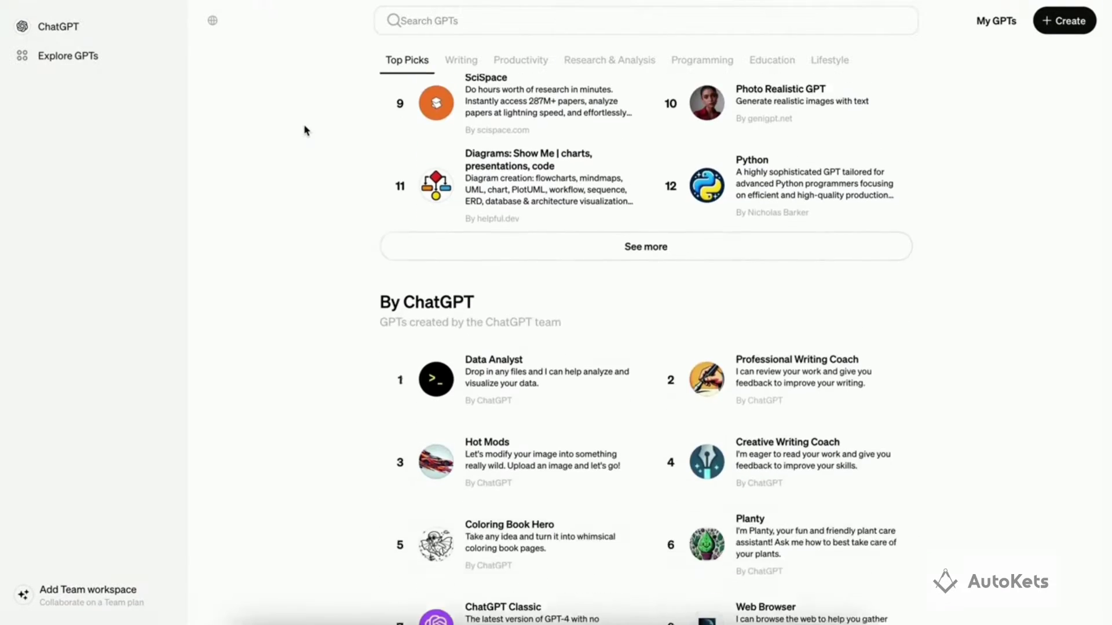
{"action": "scroll", "coordinate": [306, 131], "scroll_direction": "down", "scroll_amount": 6}
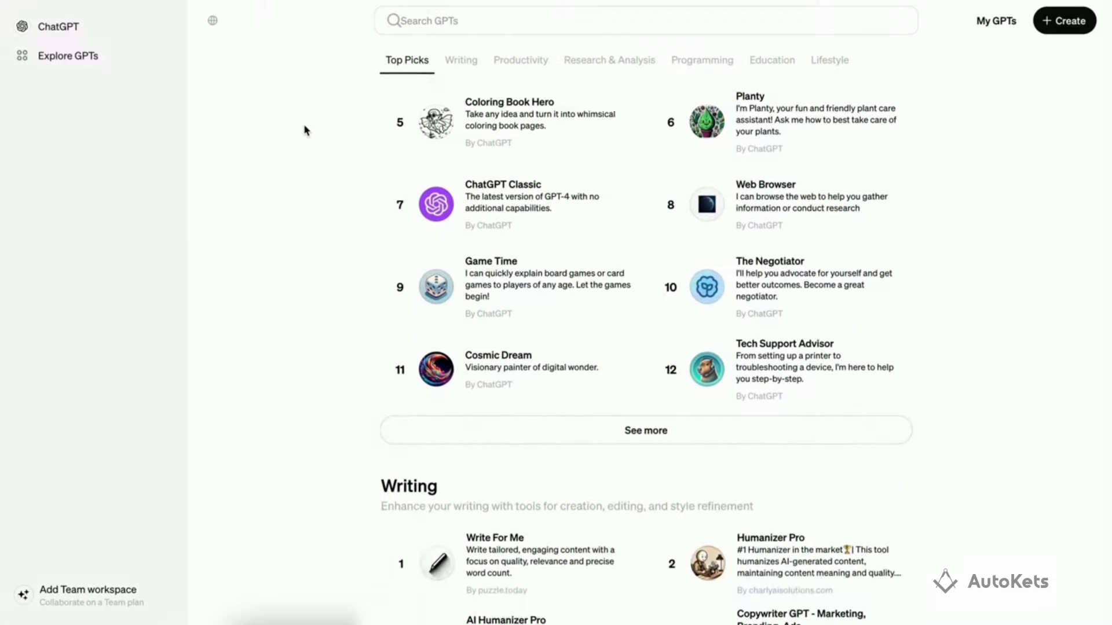
{"action": "left_click", "coordinate": [396, 401]}
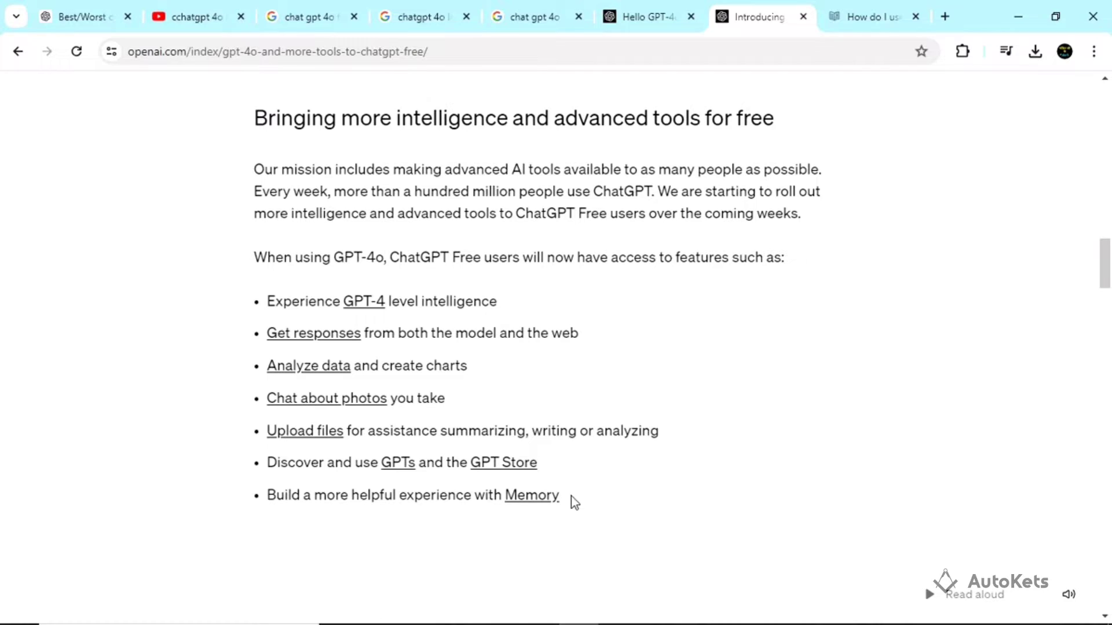
{"action": "left_click_drag", "start_coordinate": [571, 496], "coordinate": [274, 505]}
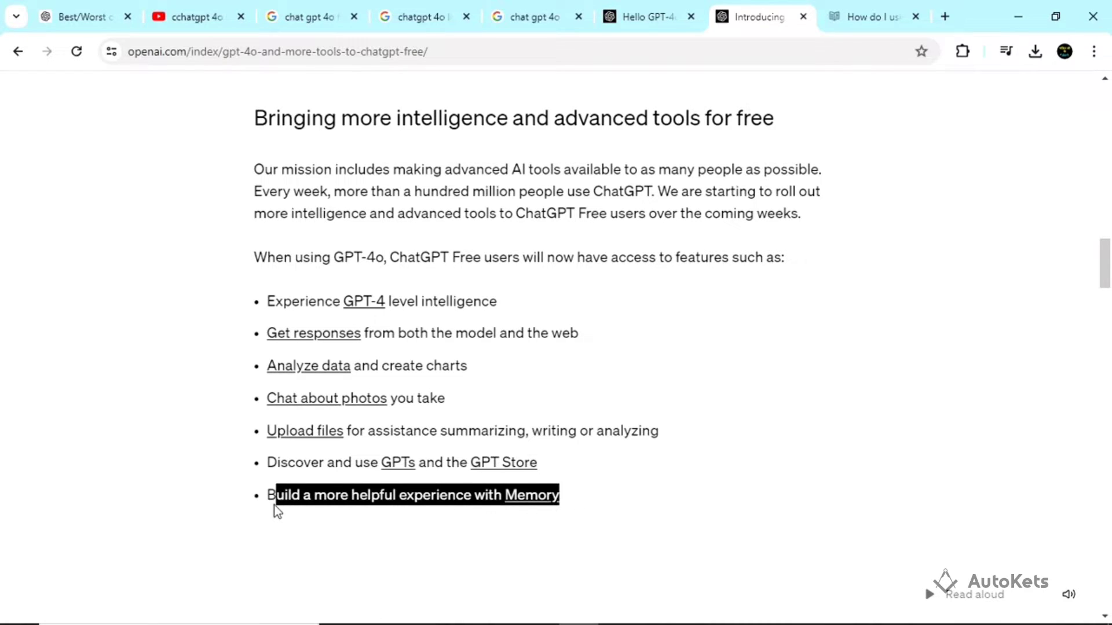
{"action": "left_click", "coordinate": [502, 565]}
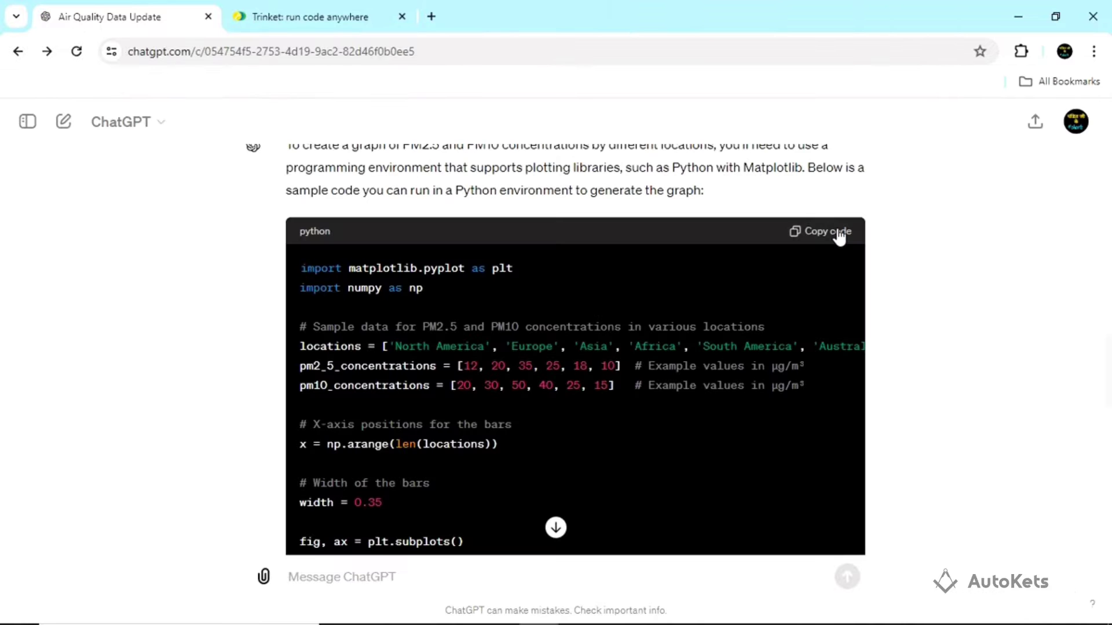
Replace main.py in Trinket with the PM2.5/PM10 plotting code, run it, and open the chart image.
{"action": "left_click", "coordinate": [839, 234]}
{"action": "key", "text": "ctrl+Tab"}
{"action": "key", "text": "ctrl+a"}
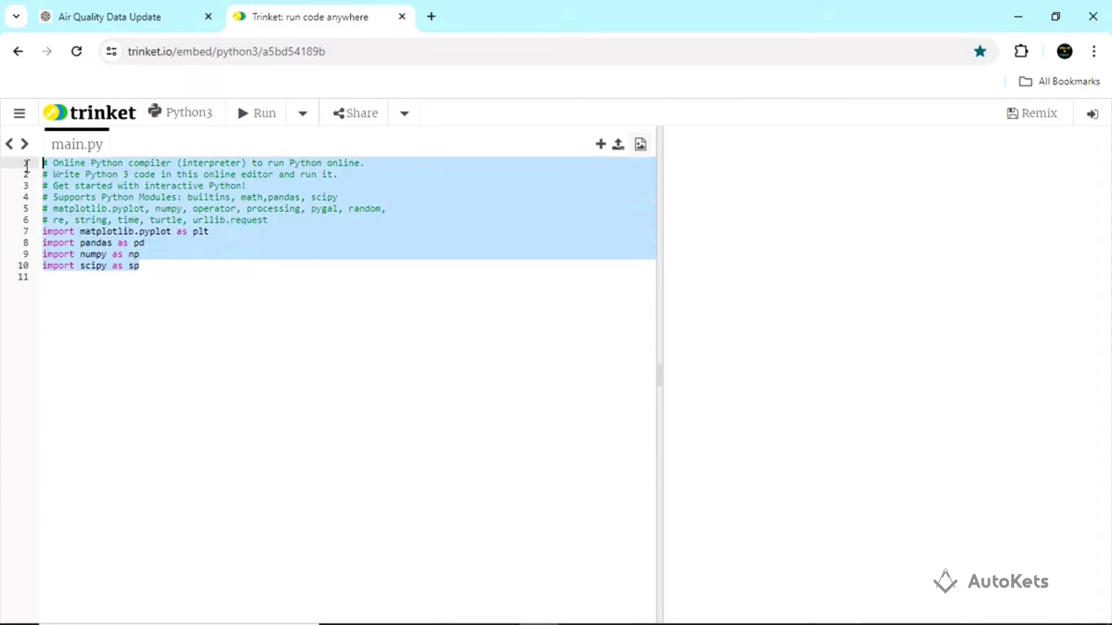
{"action": "key", "text": "ctrl+v"}
{"action": "key", "text": "ctrl+Return"}
{"action": "left_click", "coordinate": [765, 343]}
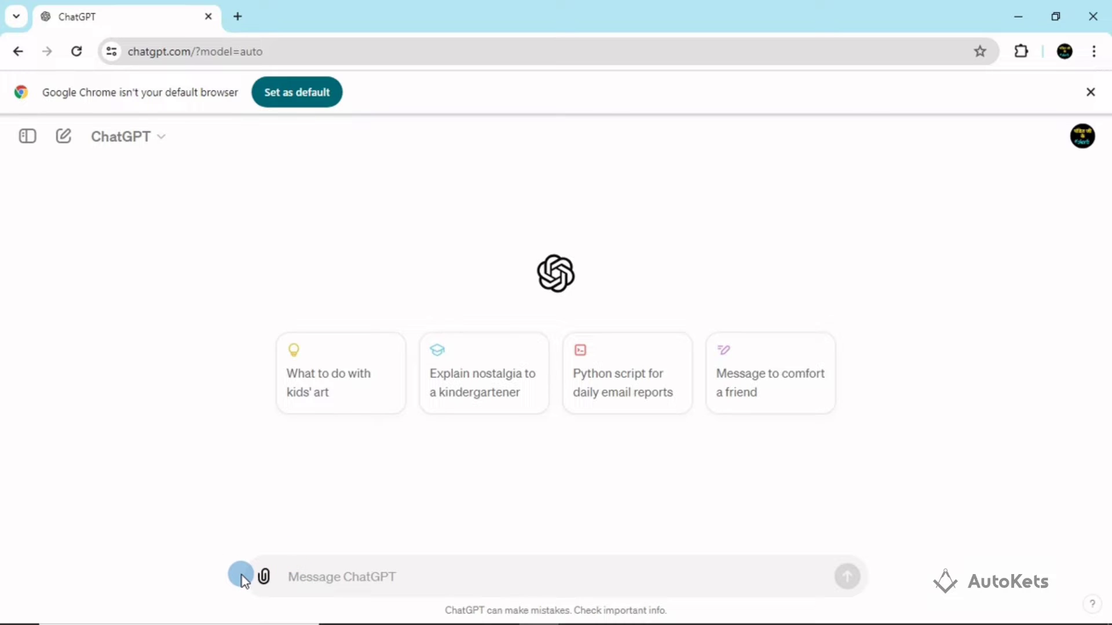
Ask 'list some best restraunts in mumbai' and review the web-searched list starting with Masque.
{"action": "left_click", "coordinate": [320, 576]}
{"action": "type", "text": "best"}
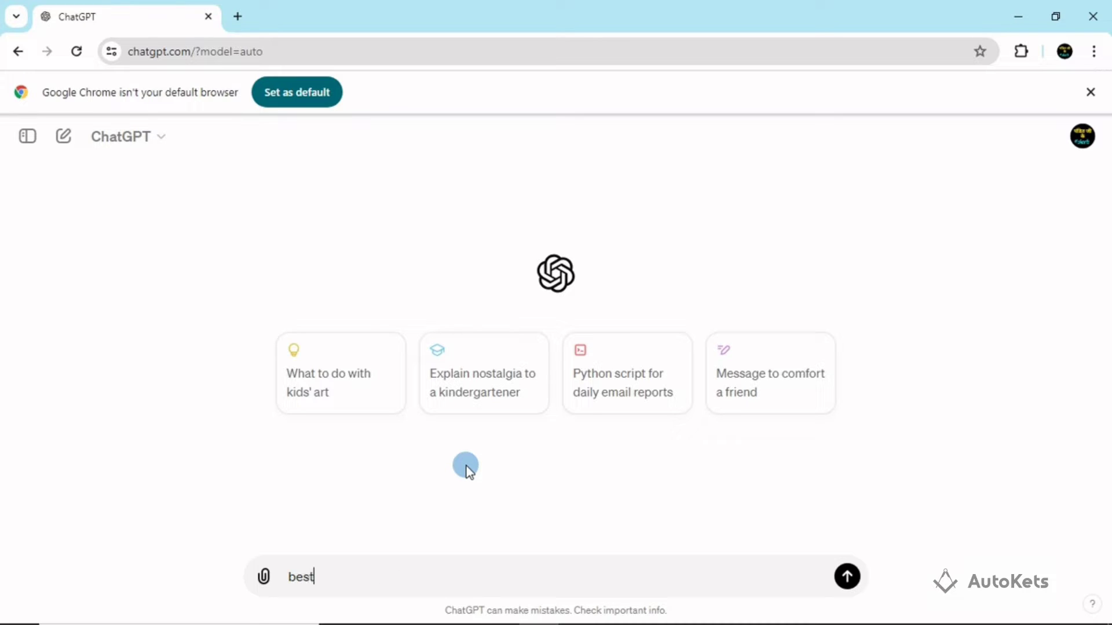
{"action": "key", "text": "BackSpace"}
{"action": "key", "text": "BackSpace"}
{"action": "type", "text": "list some best restr"}
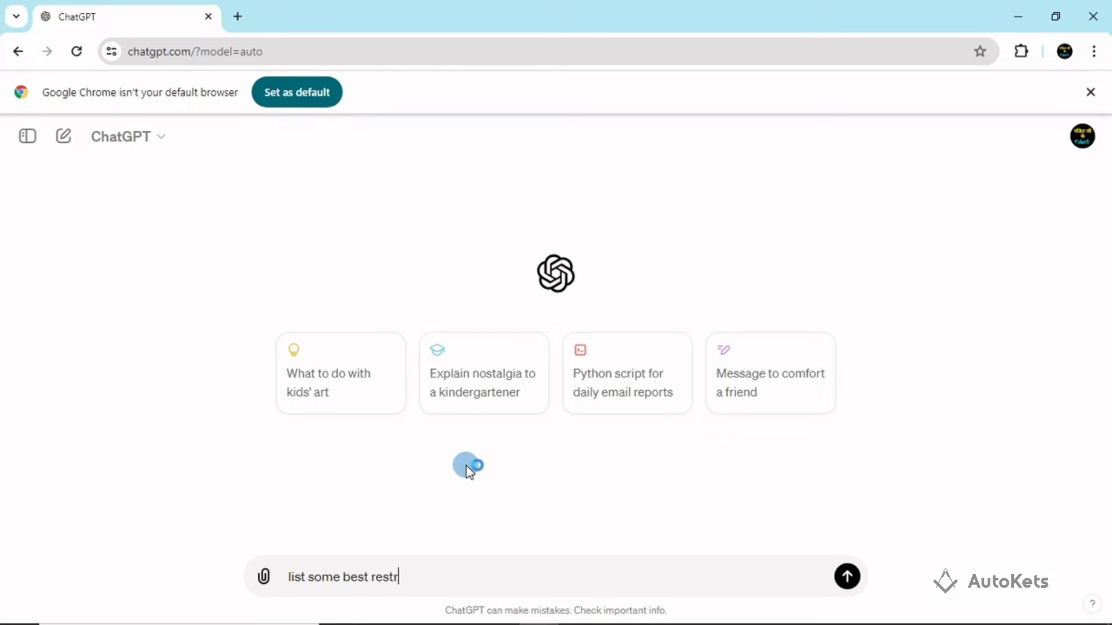
{"action": "type", "text": "aunts in mumbai"}
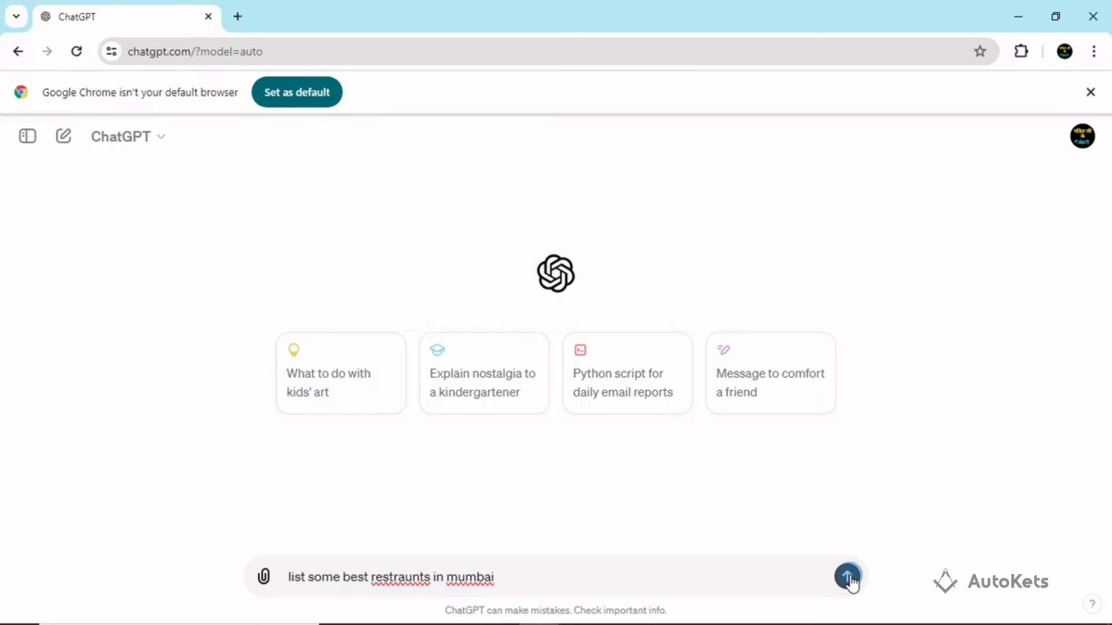
{"action": "left_click", "coordinate": [848, 577]}
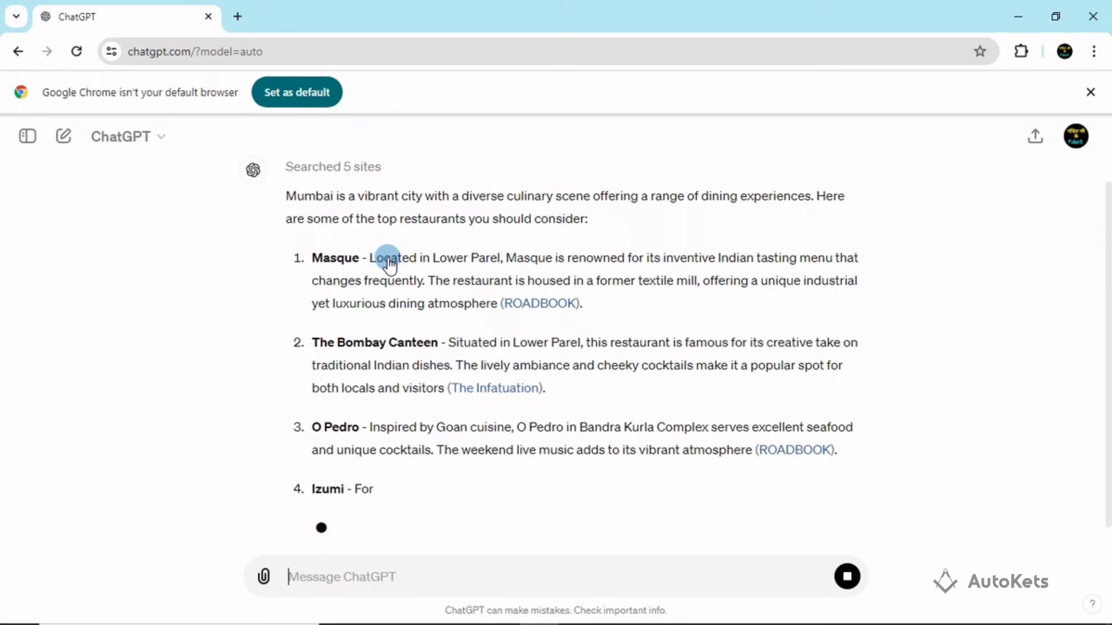
{"action": "scroll", "coordinate": [393, 270], "scroll_direction": "up", "scroll_amount": 2}
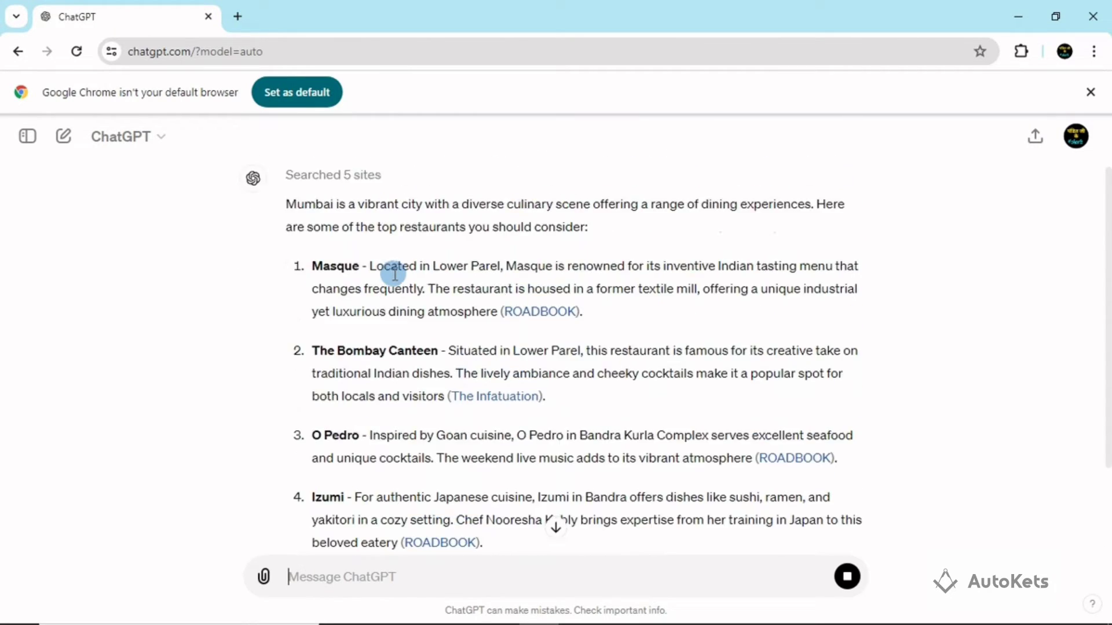
{"action": "scroll", "coordinate": [394, 272], "scroll_direction": "up", "scroll_amount": 1}
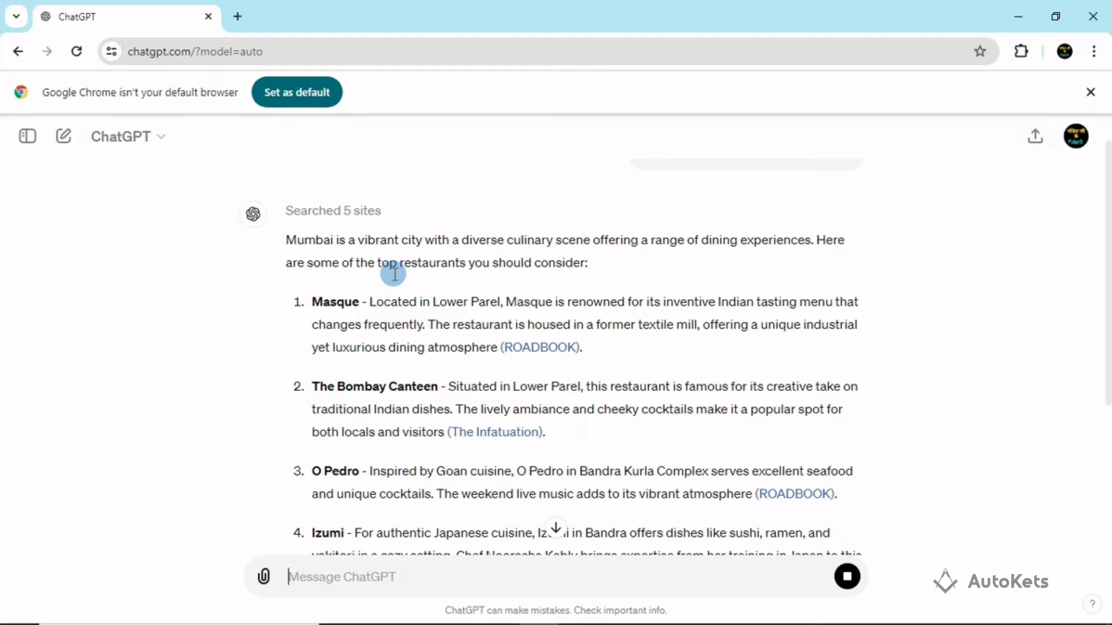
{"action": "scroll", "coordinate": [394, 273], "scroll_direction": "down", "scroll_amount": 3}
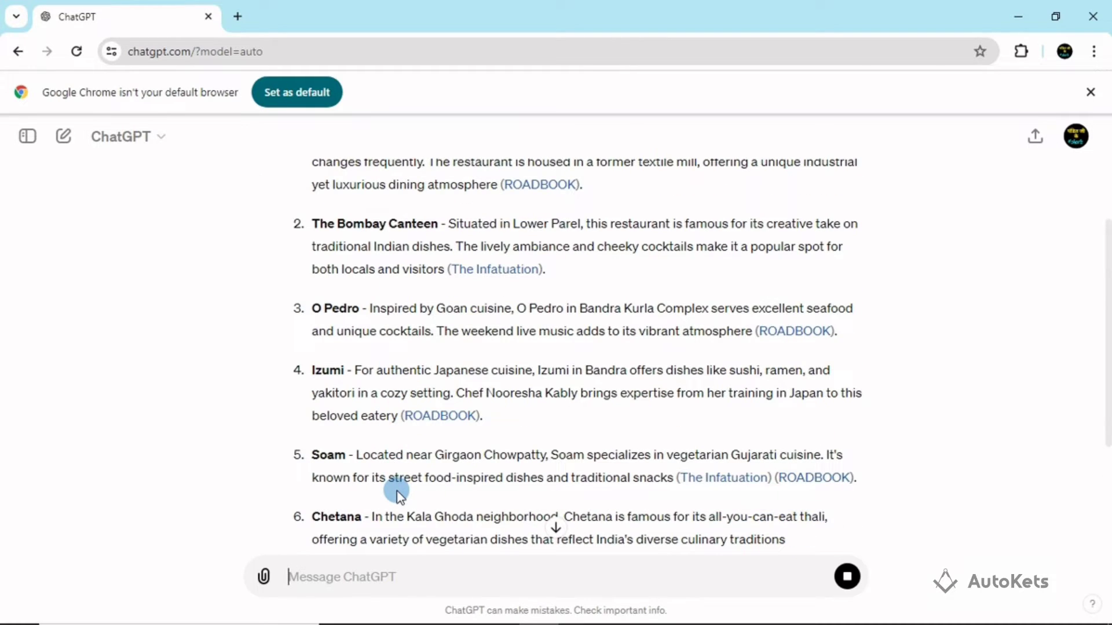
{"action": "scroll", "coordinate": [397, 492], "scroll_direction": "down", "scroll_amount": 3}
{"action": "scroll", "coordinate": [388, 521], "scroll_direction": "up", "scroll_amount": 6}
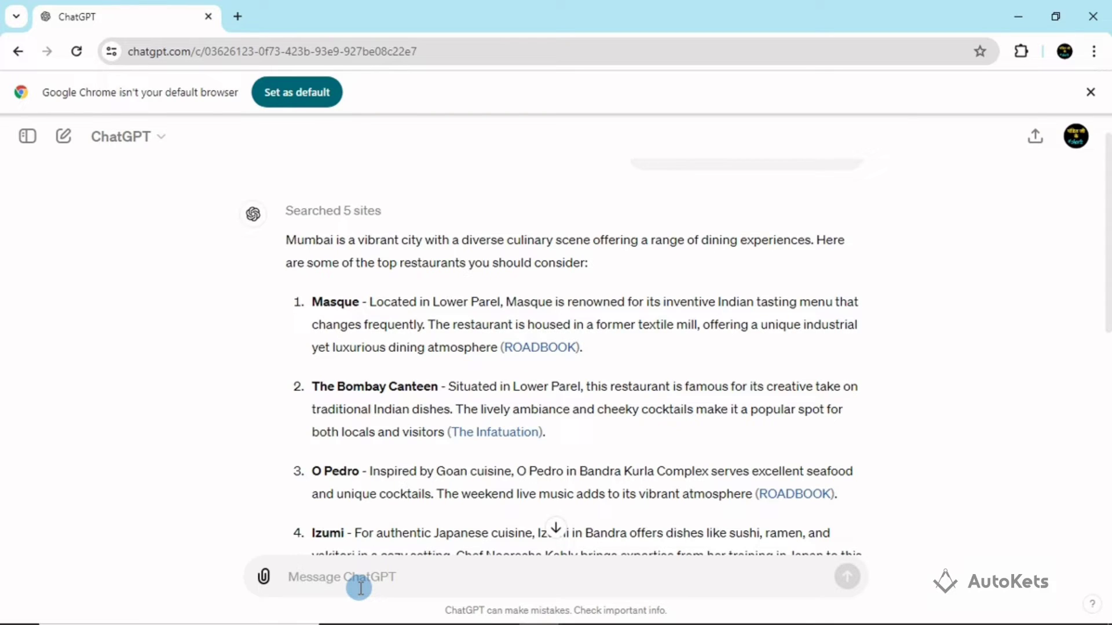
Ask for London's current temperature (about 68°F / 20°C, sunny), then bring up the file picker.
{"action": "type", "text": "i"}
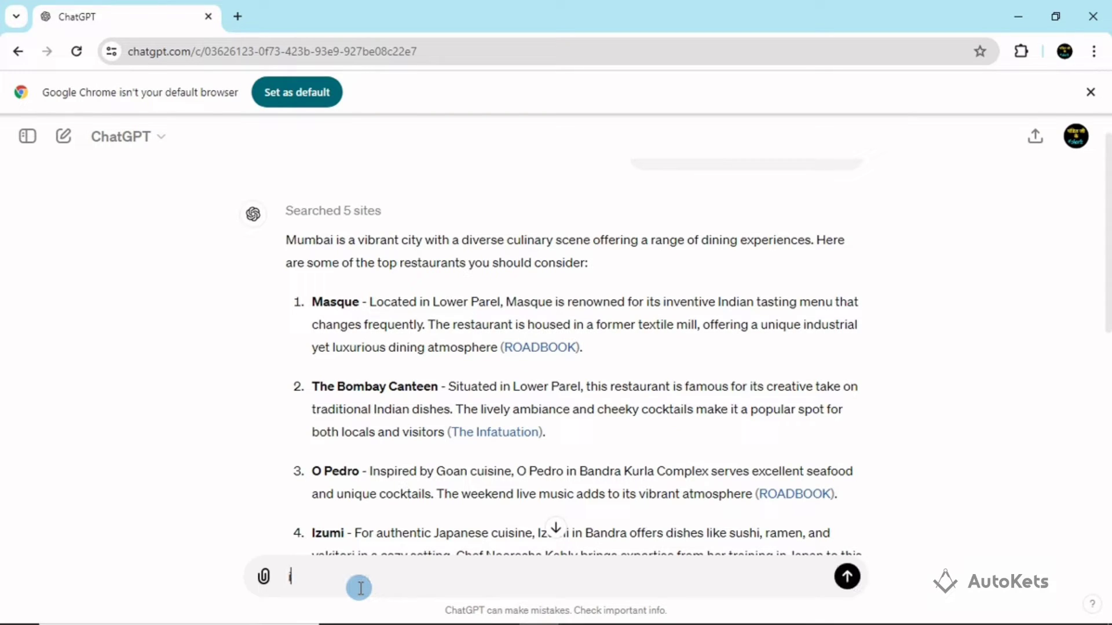
{"action": "type", "text": " want a current temerature"}
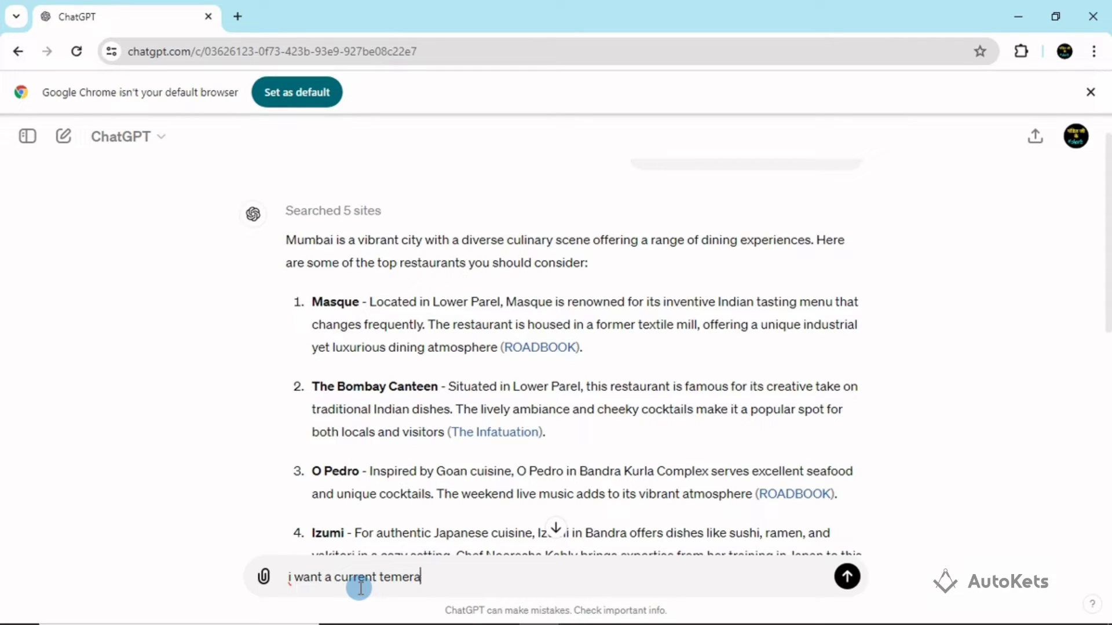
{"action": "type", "text": "perature of london"}
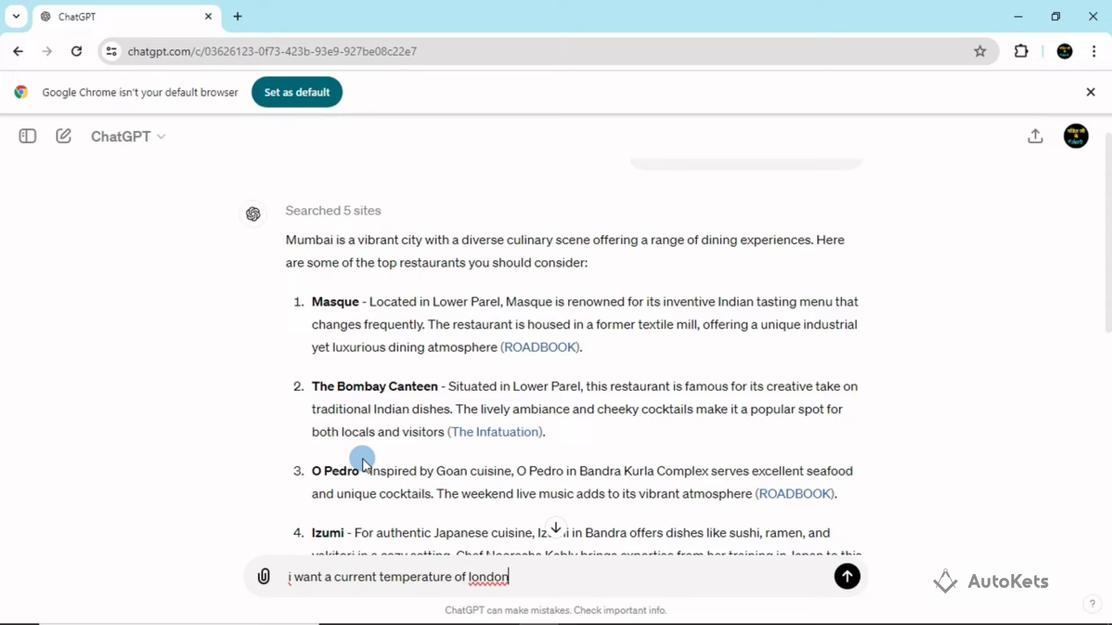
{"action": "left_click", "coordinate": [848, 578]}
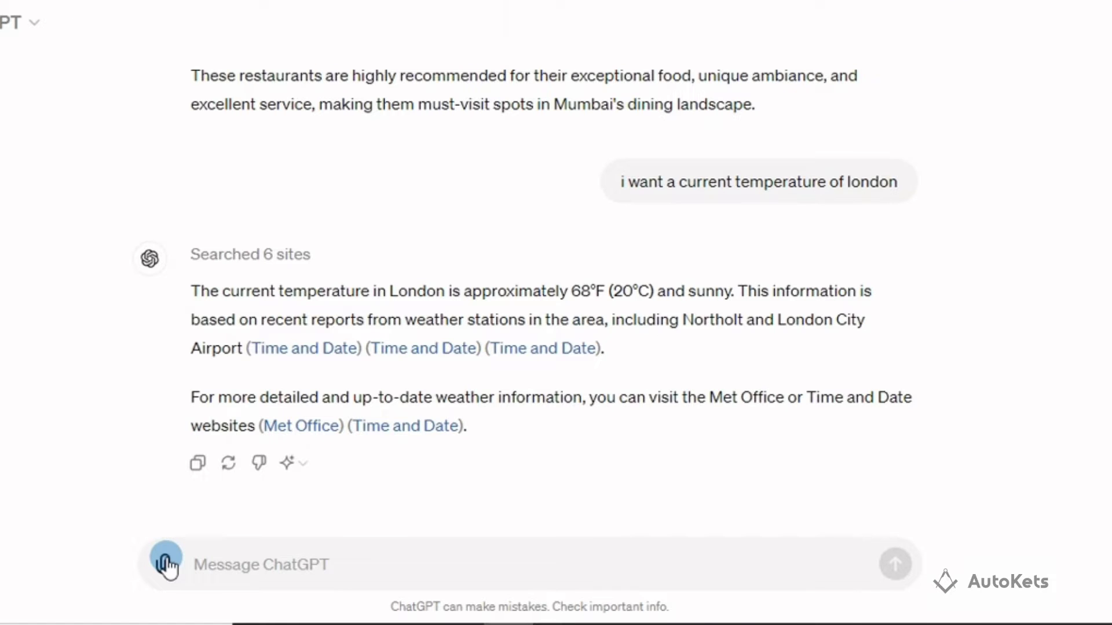
{"action": "left_click", "coordinate": [166, 565]}
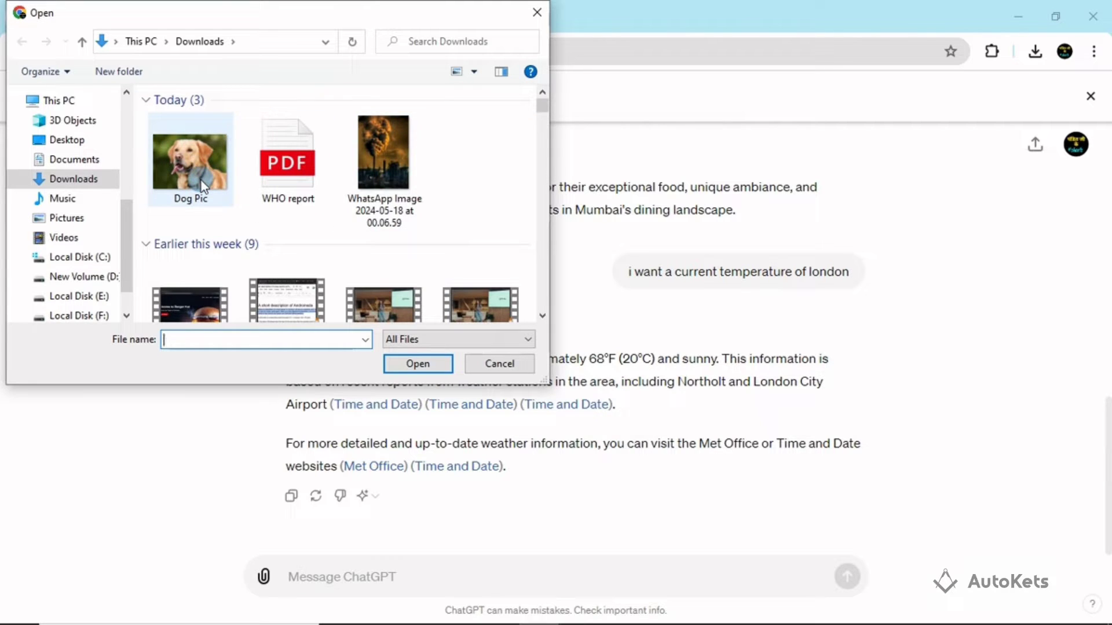
Attach 'WhatsApp Image 2024-05-18 at 00.06.59' from Downloads to the message.
{"action": "left_click", "coordinate": [409, 174]}
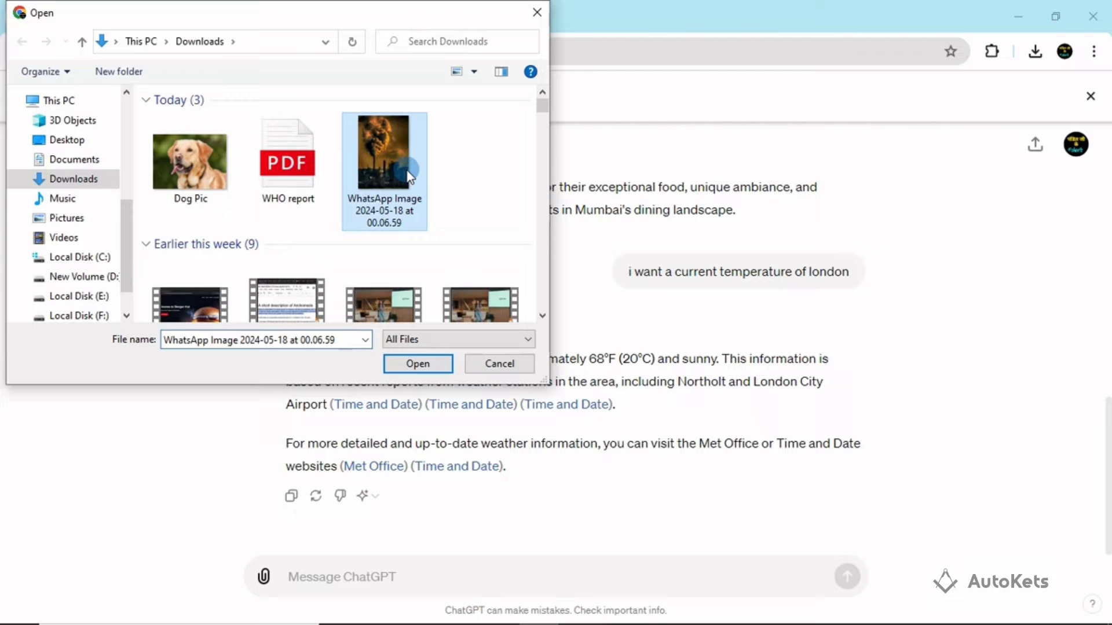
{"action": "double_click", "coordinate": [408, 171]}
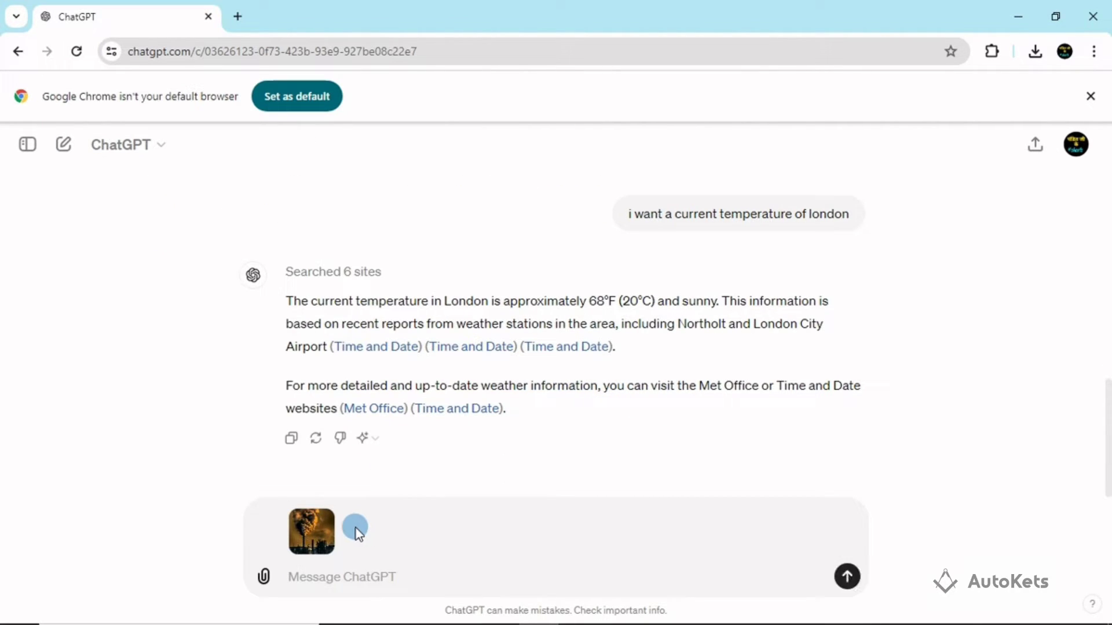
{"action": "mouse_move", "coordinate": [324, 538]}
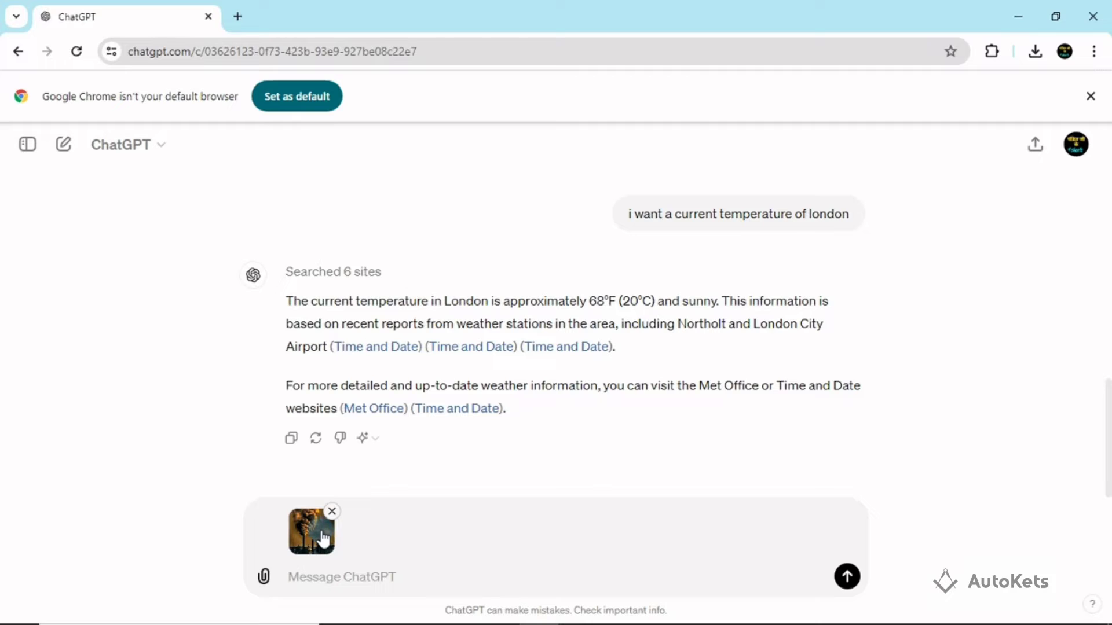
{"action": "left_click", "coordinate": [320, 573]}
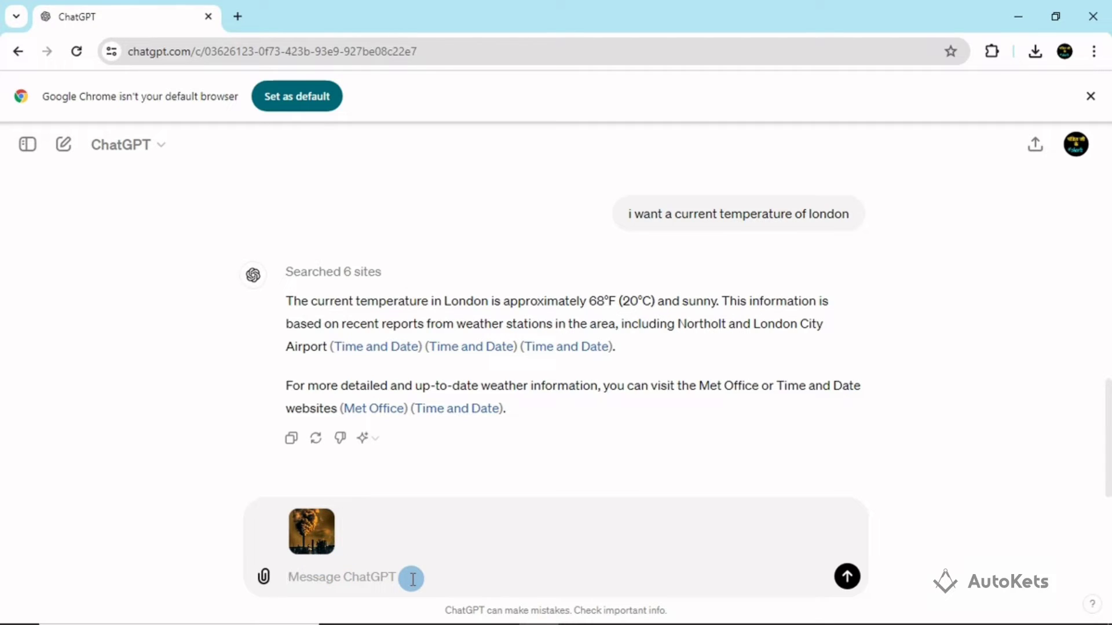
Ask 'what this pic is representing?' about the factory photo and read the pollution explanation.
{"action": "type", "text": "w"}
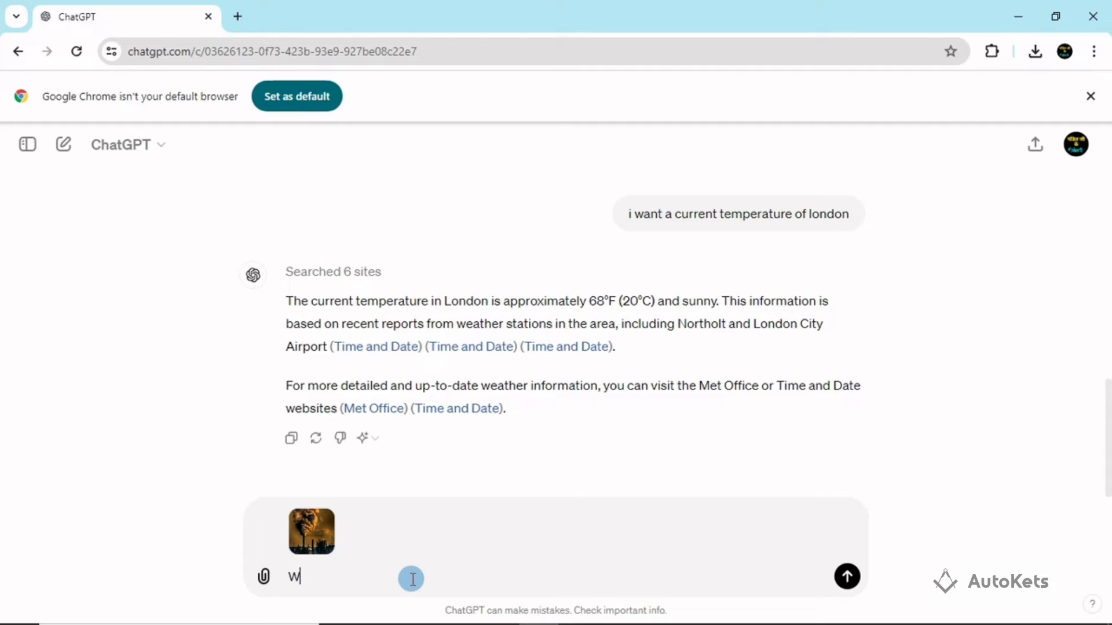
{"action": "type", "text": "hat this pic is represen"}
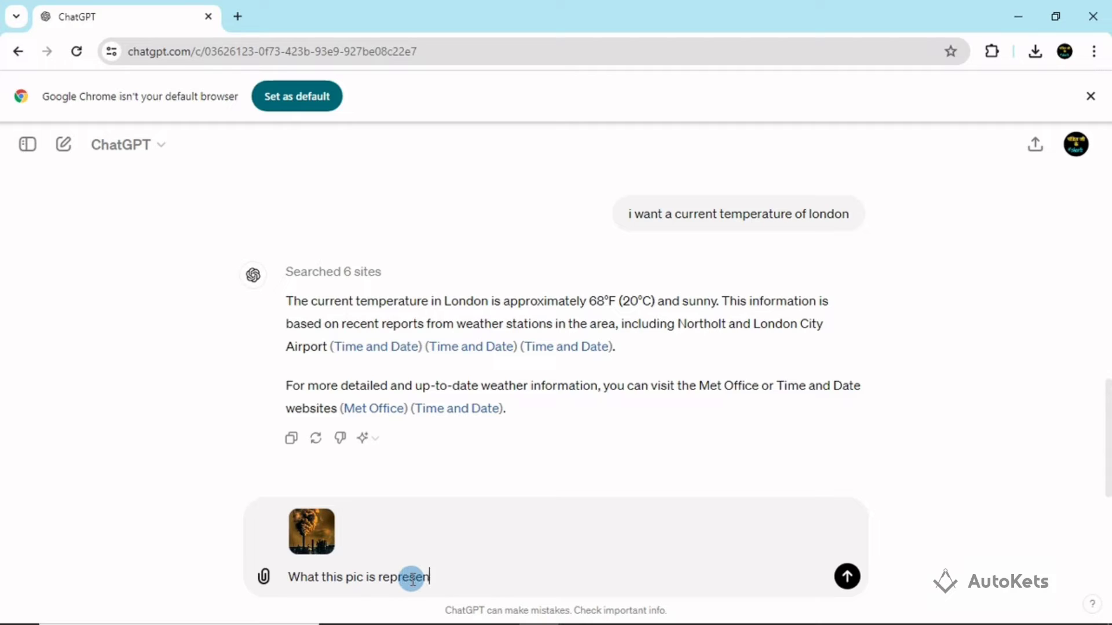
{"action": "type", "text": "ting?"}
{"action": "key", "text": "Return"}
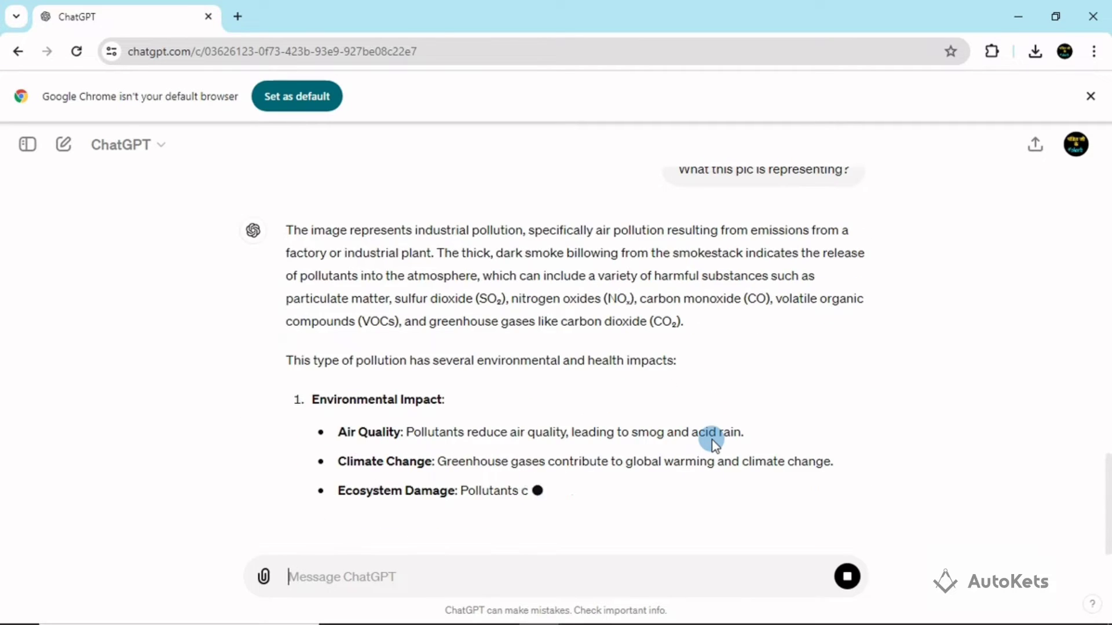
{"action": "scroll", "coordinate": [586, 391], "scroll_direction": "up", "scroll_amount": 4}
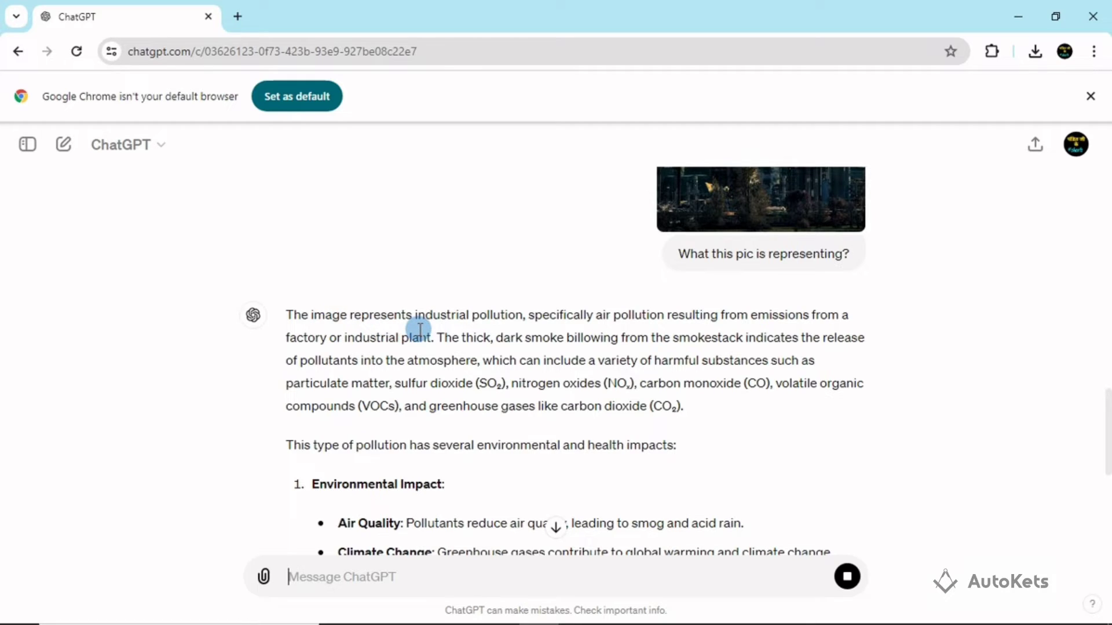
{"action": "scroll", "coordinate": [614, 400], "scroll_direction": "up", "scroll_amount": 3}
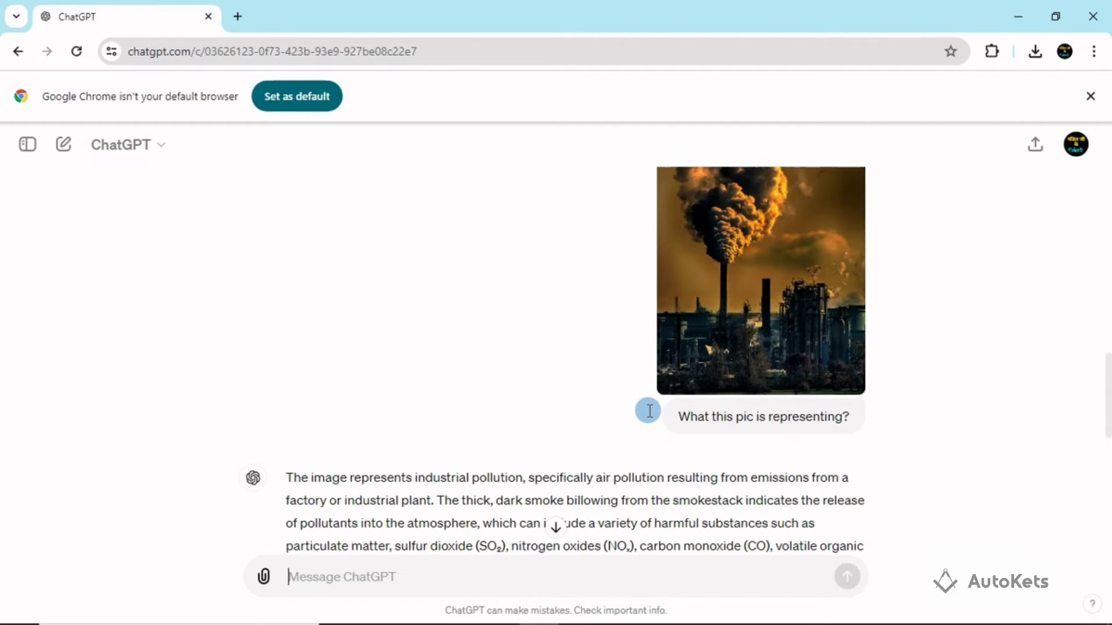
{"action": "scroll", "coordinate": [650, 412], "scroll_direction": "up", "scroll_amount": 2}
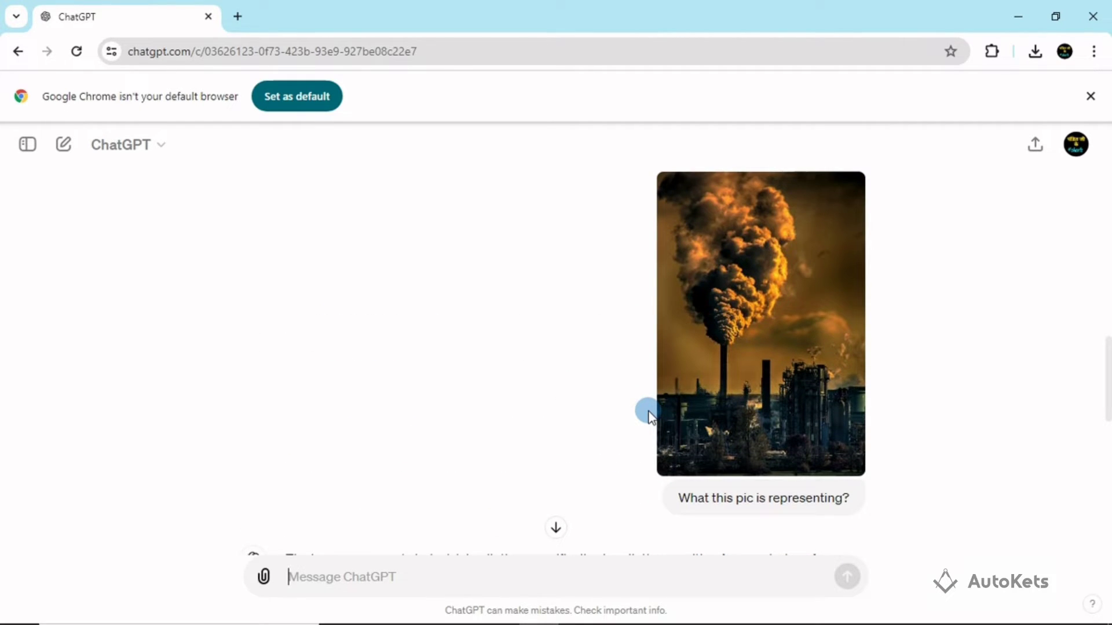
{"action": "scroll", "coordinate": [649, 416], "scroll_direction": "down", "scroll_amount": 3}
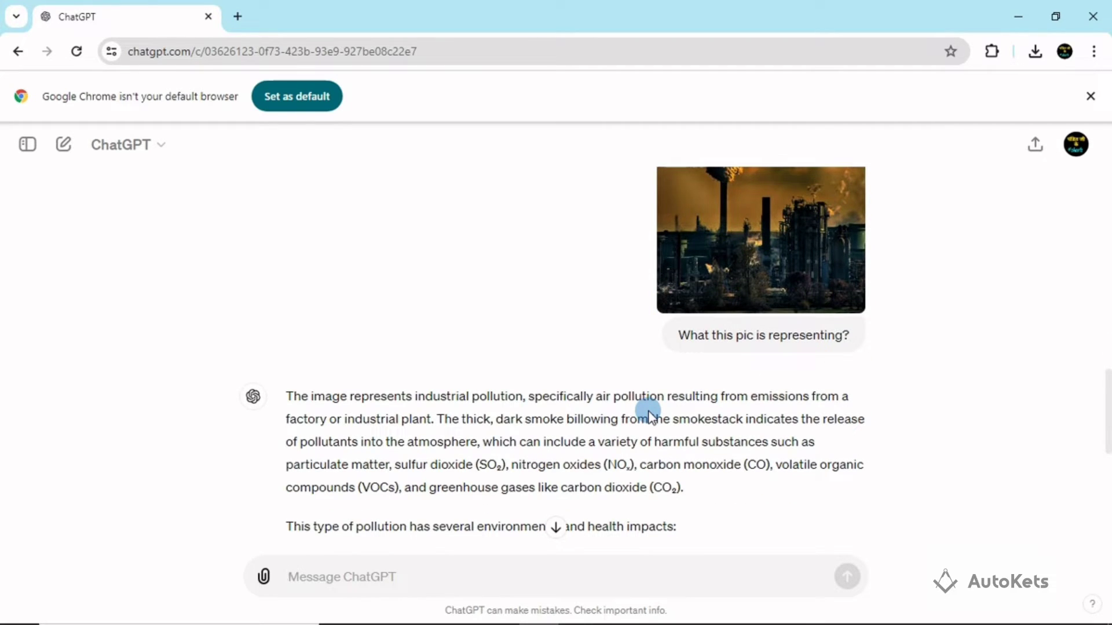
{"action": "scroll", "coordinate": [809, 409], "scroll_direction": "up", "scroll_amount": 2}
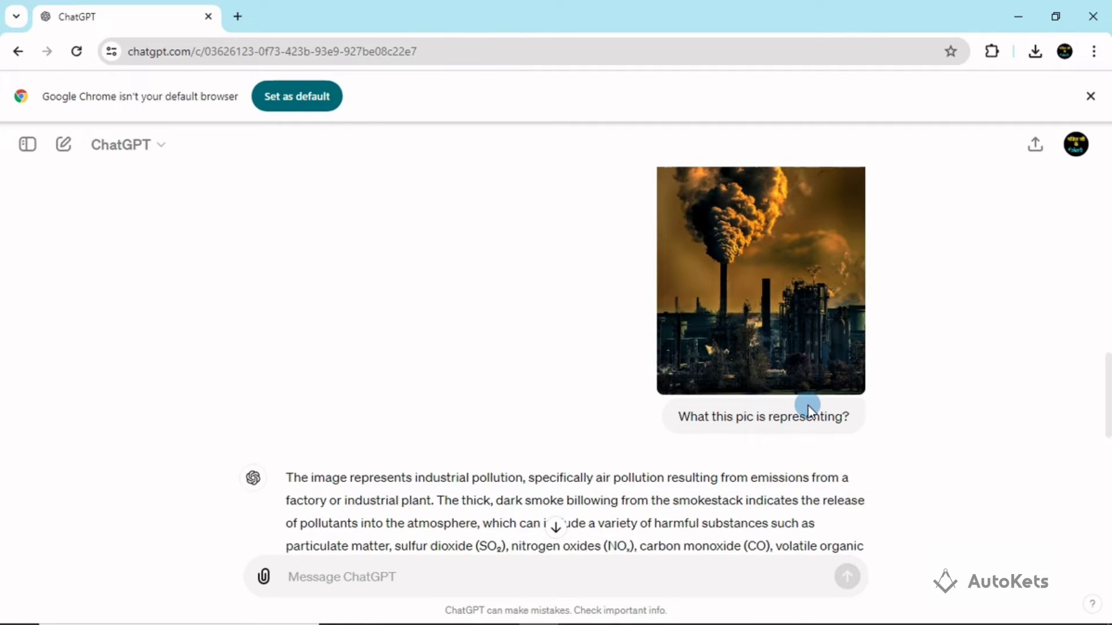
{"action": "scroll", "coordinate": [808, 408], "scroll_direction": "down", "scroll_amount": 10}
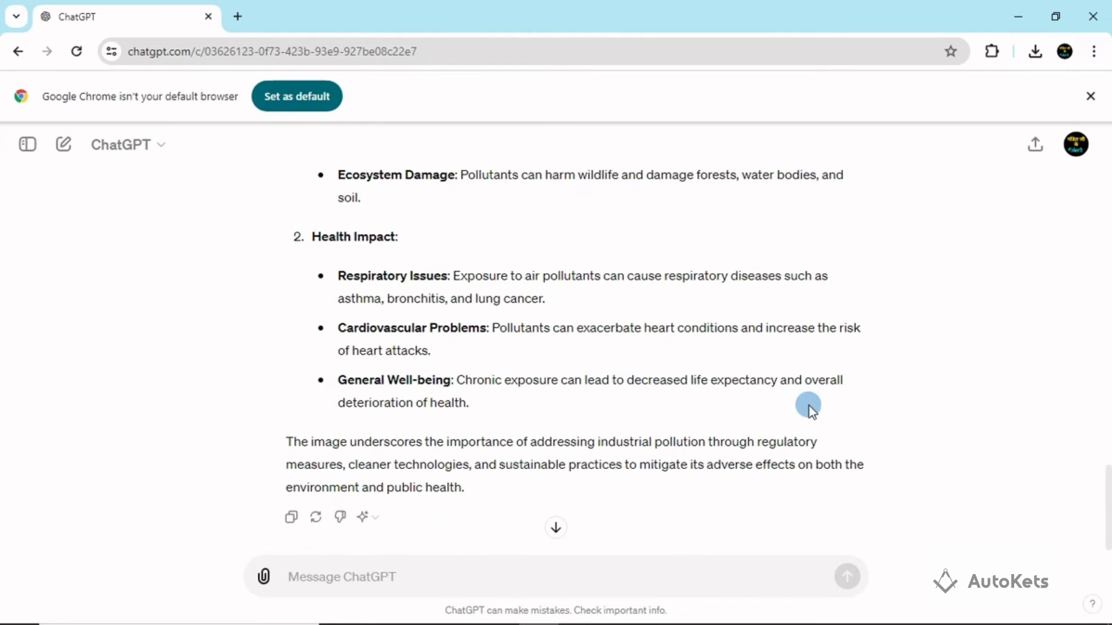
{"action": "scroll", "coordinate": [364, 435], "scroll_direction": "down", "scroll_amount": 1}
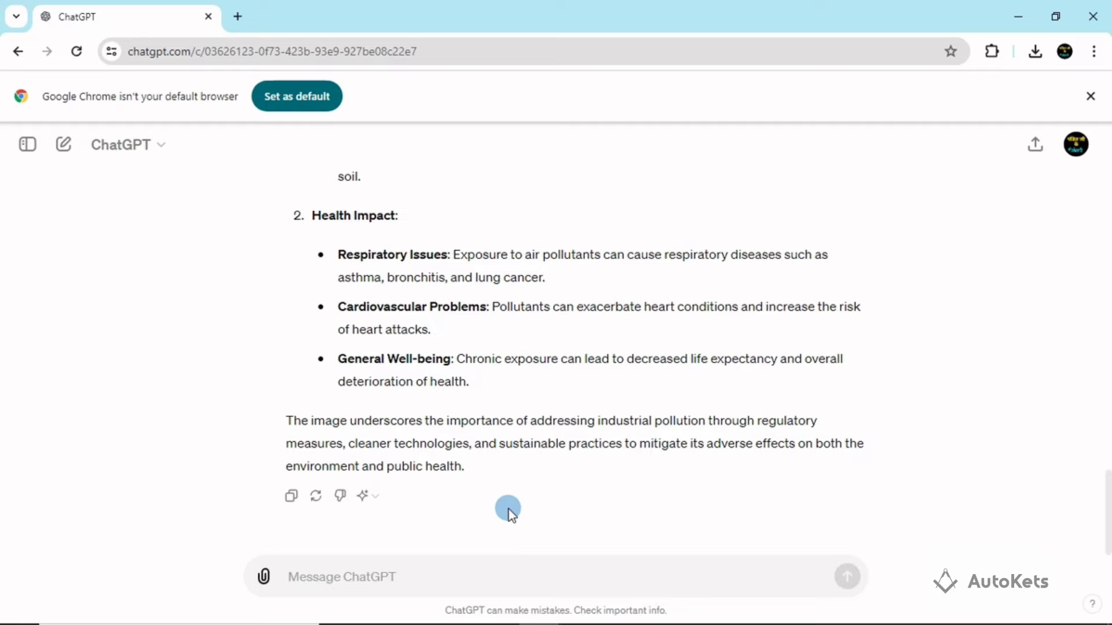
{"action": "scroll", "coordinate": [509, 509], "scroll_direction": "up", "scroll_amount": 1}
{"action": "scroll", "coordinate": [509, 509], "scroll_direction": "down", "scroll_amount": 1}
Ask 'list 10 cities that is most polluted in the world' and expand its five sources.
{"action": "type", "text": "list 10 cities that is most polluted in the wor"}
{"action": "type", "text": "d"}
{"action": "key", "text": "BackSpace"}
{"action": "type", "text": "d"}
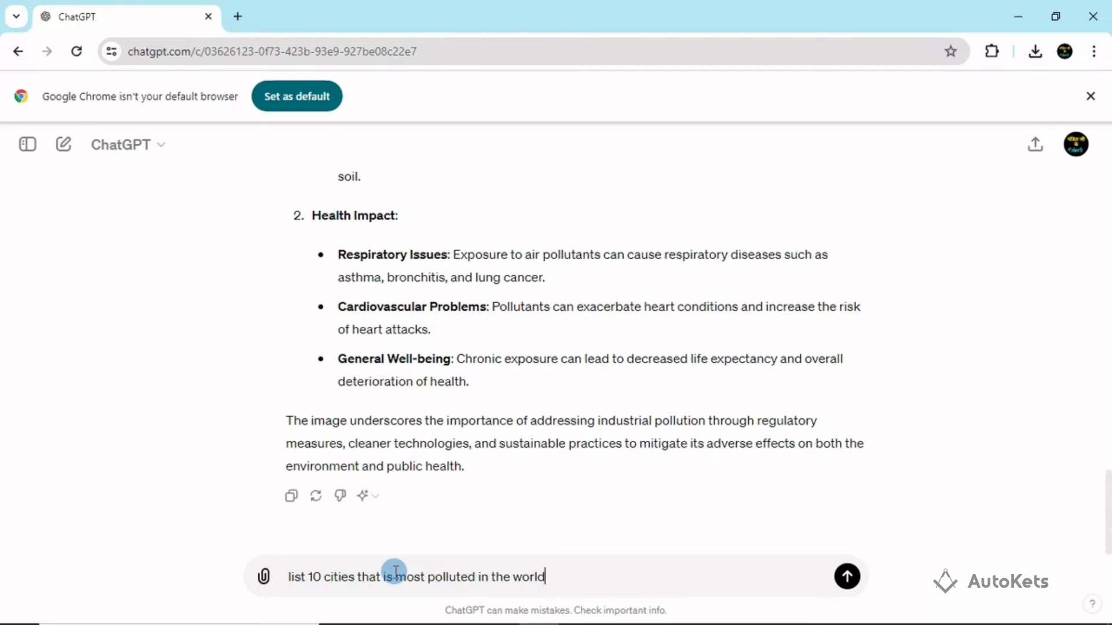
{"action": "key", "text": "Return"}
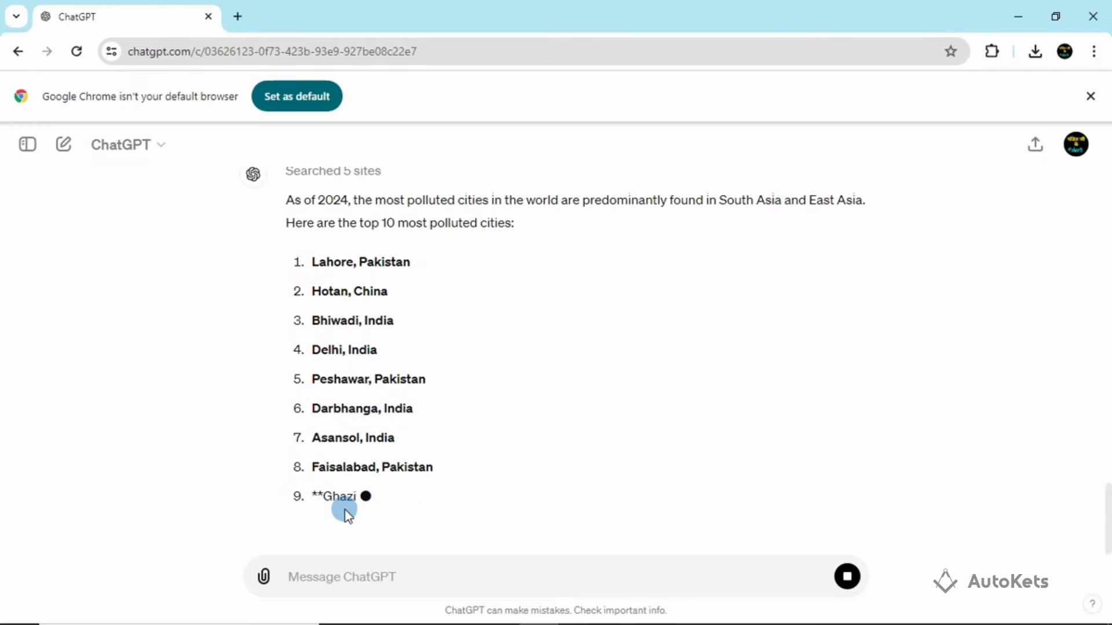
{"action": "scroll", "coordinate": [364, 278], "scroll_direction": "up", "scroll_amount": 3}
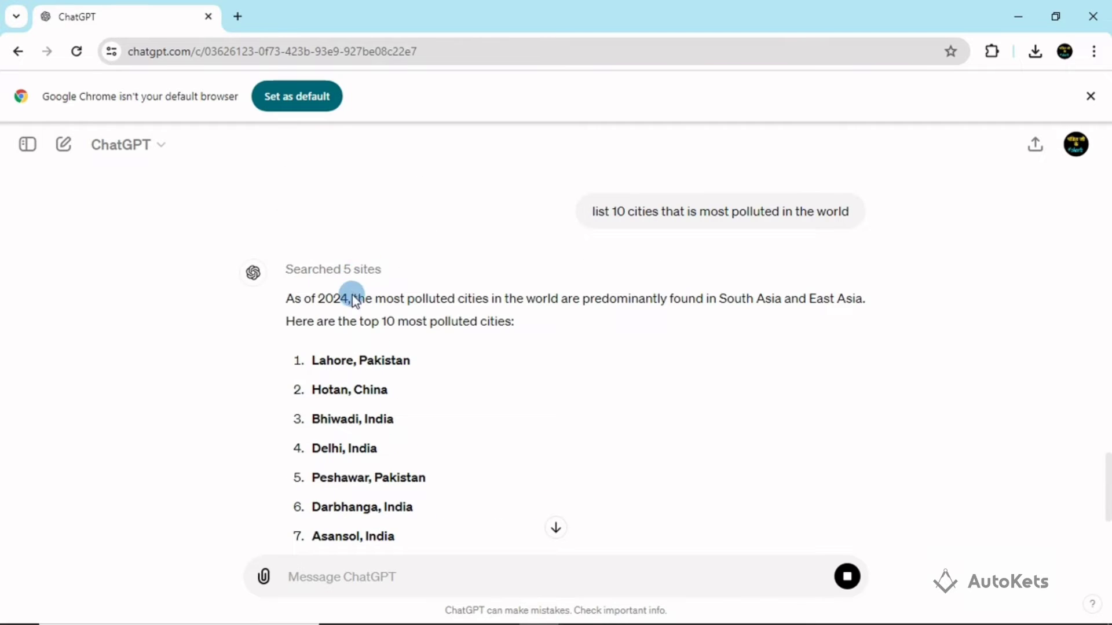
{"action": "left_click", "coordinate": [327, 271]}
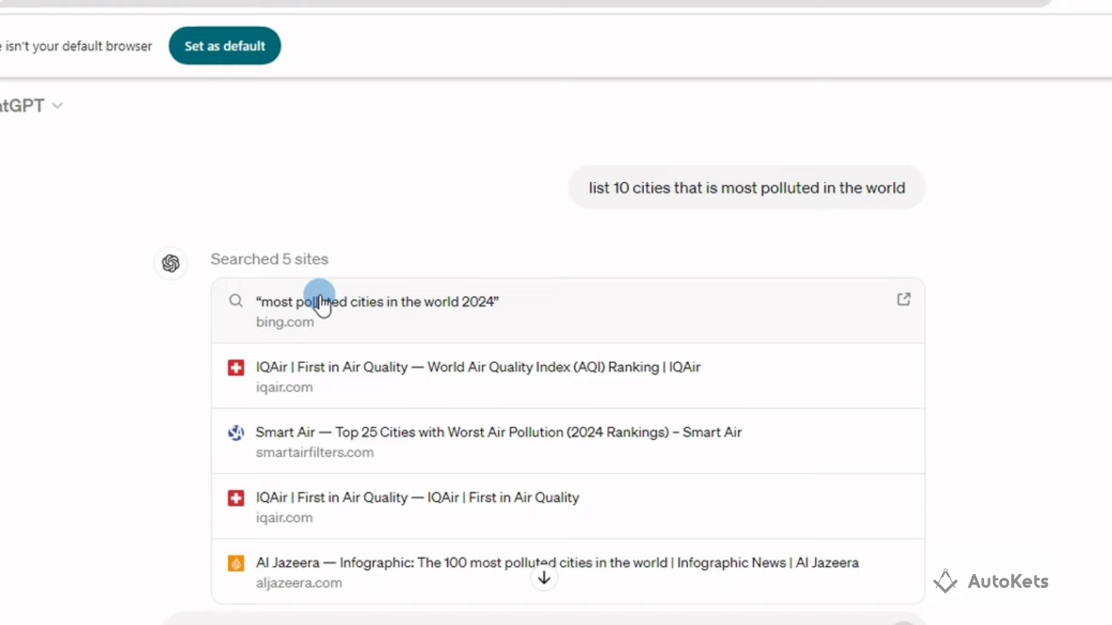
{"action": "scroll", "coordinate": [321, 304], "scroll_direction": "down", "scroll_amount": 5}
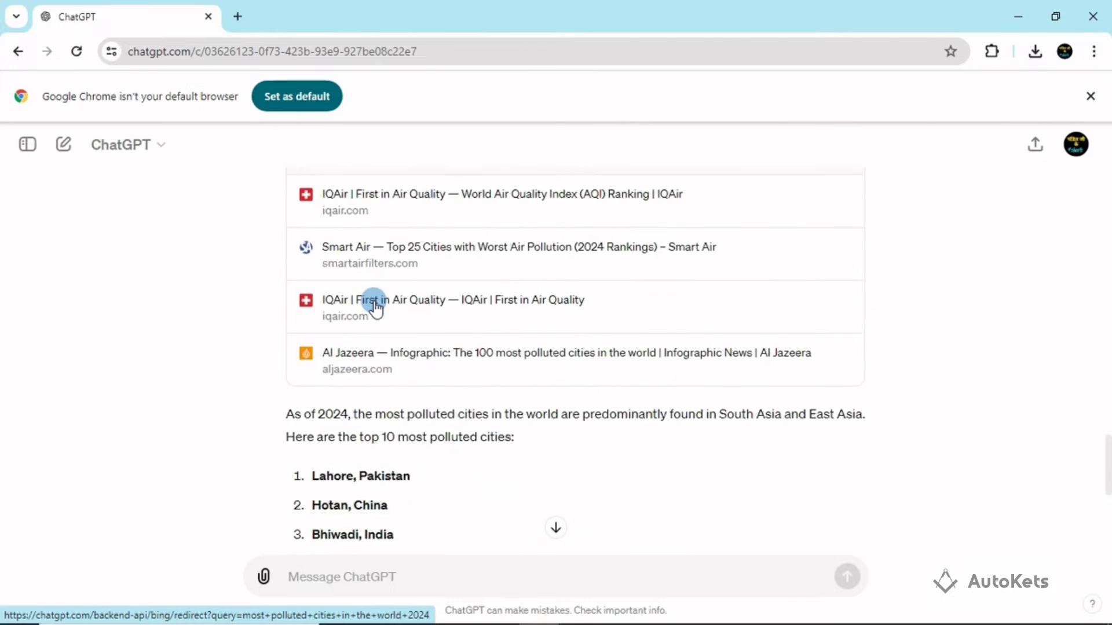
{"action": "scroll", "coordinate": [375, 306], "scroll_direction": "down", "scroll_amount": 5}
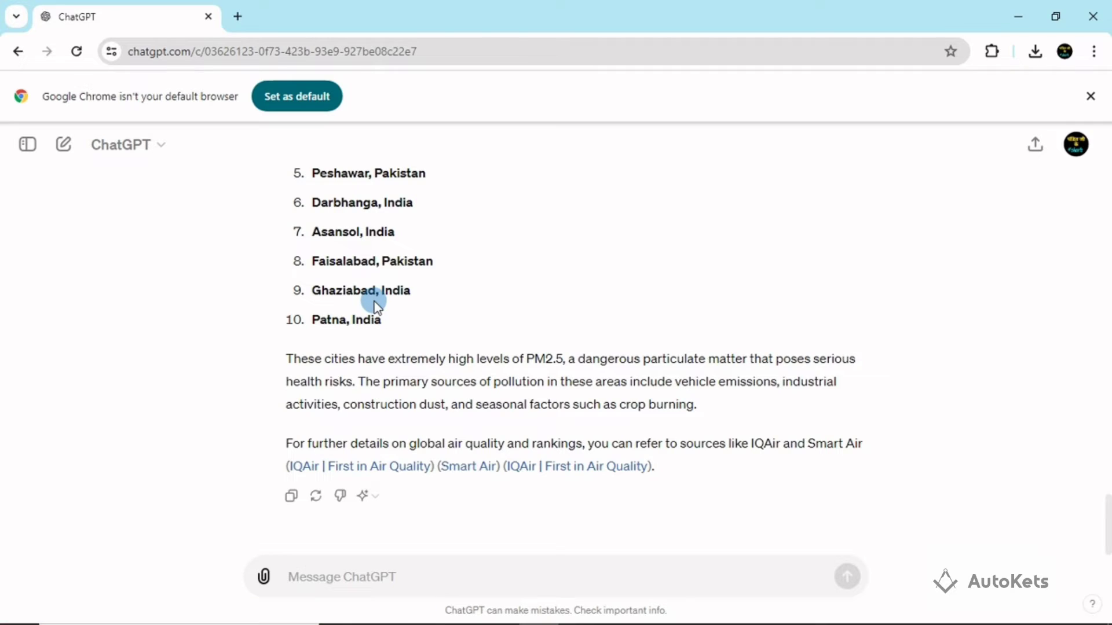
Attach Dog Pic, ask 'what kind of breed it is?', and highlight 'Labrador Retriever' in the reply.
{"action": "left_click", "coordinate": [265, 577]}
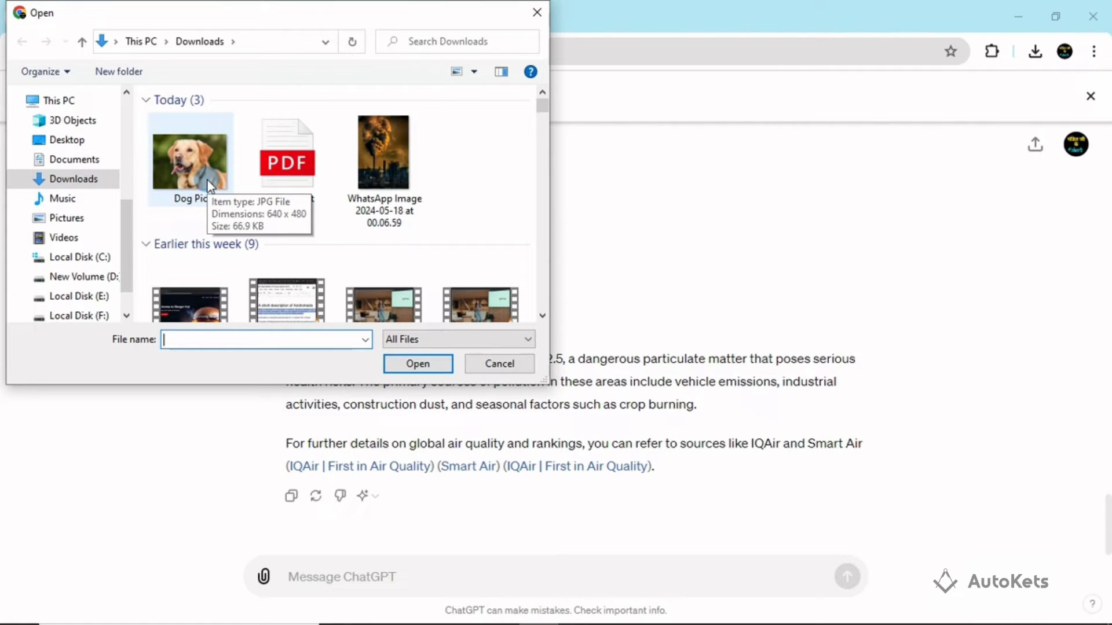
{"action": "double_click", "coordinate": [209, 185]}
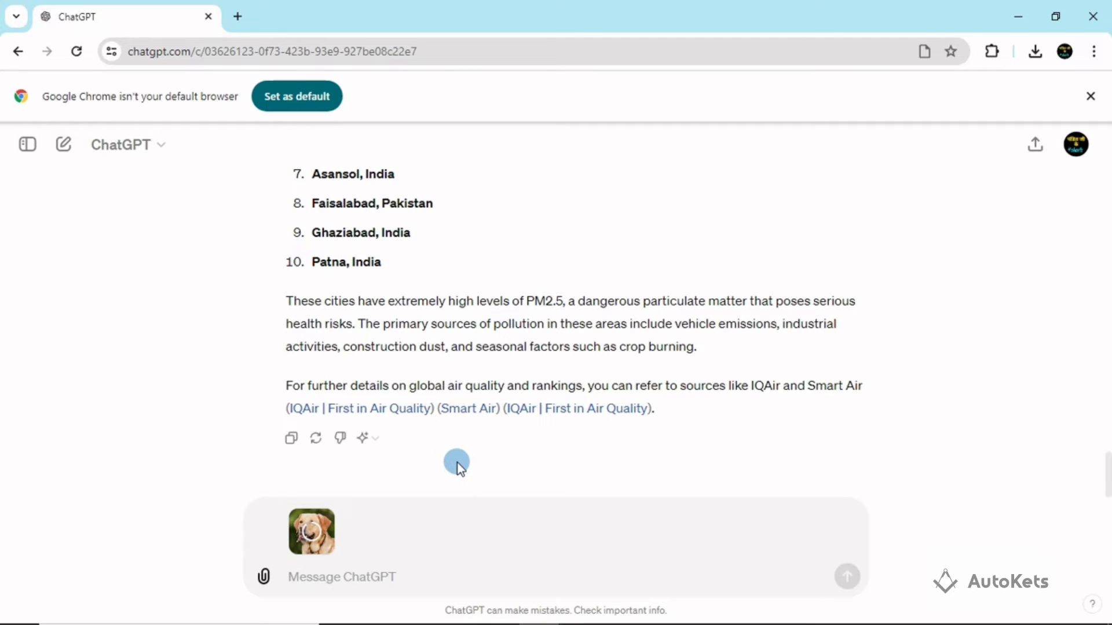
{"action": "left_click", "coordinate": [372, 574]}
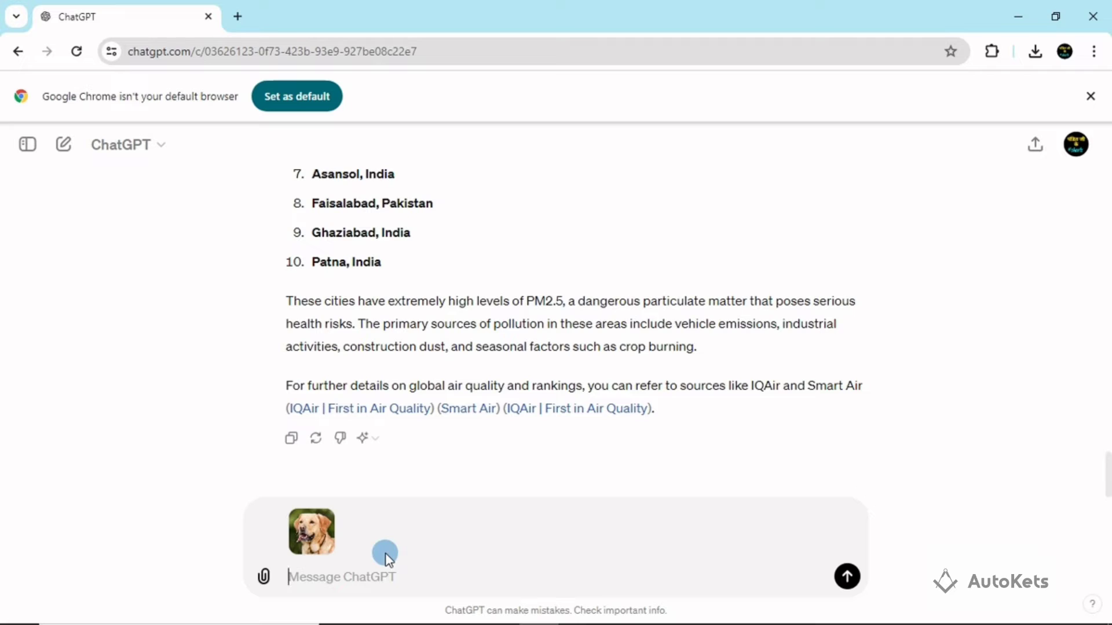
{"action": "type", "text": "what ki"}
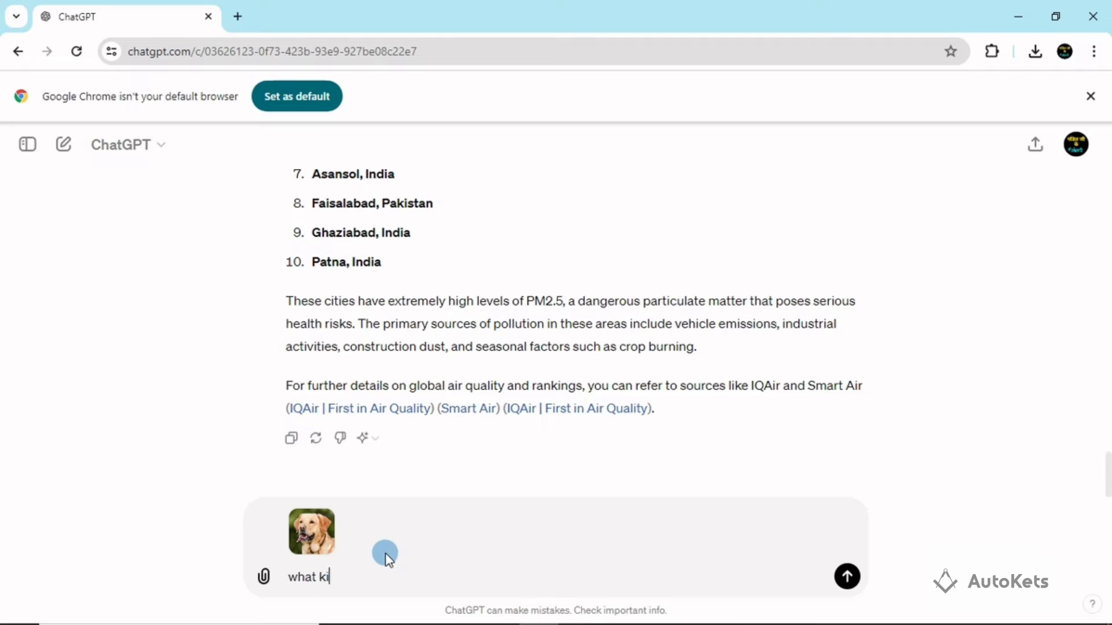
{"action": "type", "text": "nd of breed it is?"}
{"action": "key", "text": "Return"}
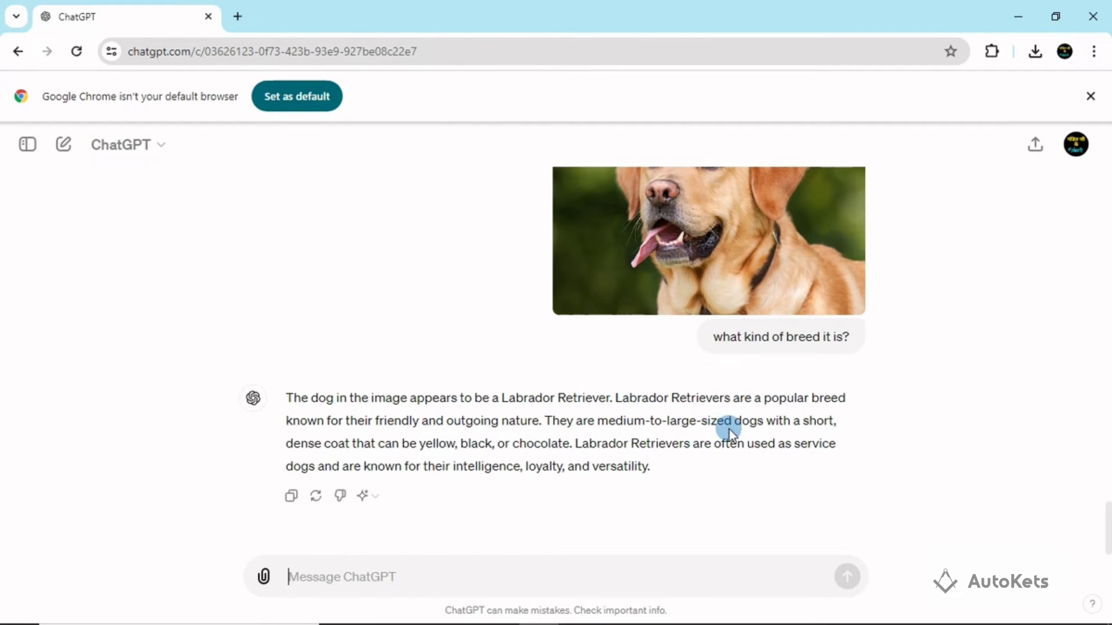
{"action": "scroll", "coordinate": [729, 429], "scroll_direction": "up", "scroll_amount": 3}
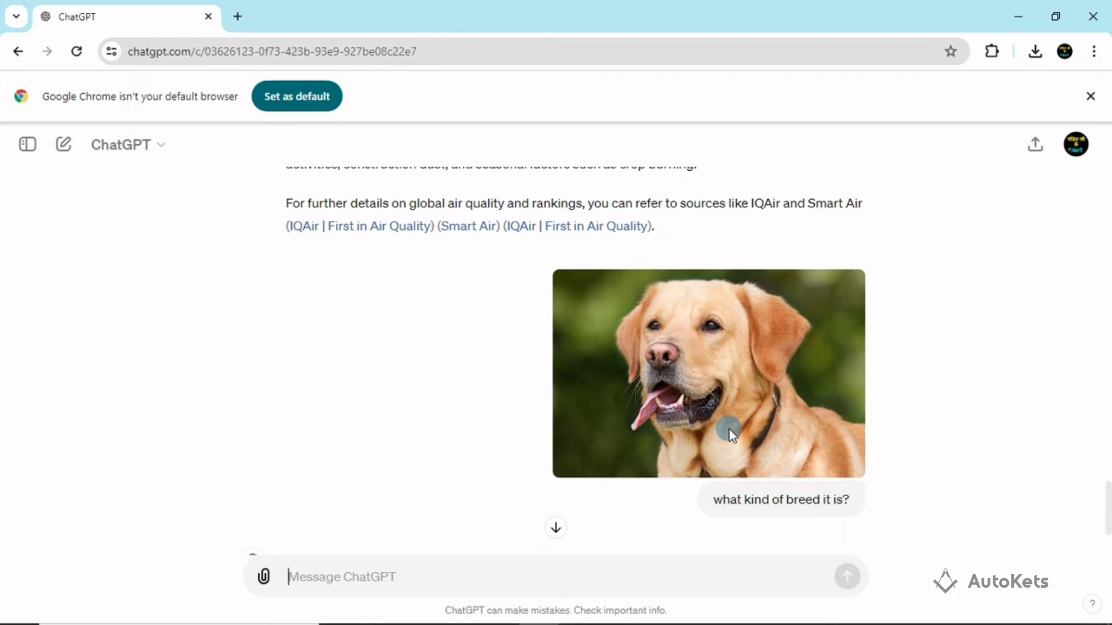
{"action": "left_click", "coordinate": [556, 528]}
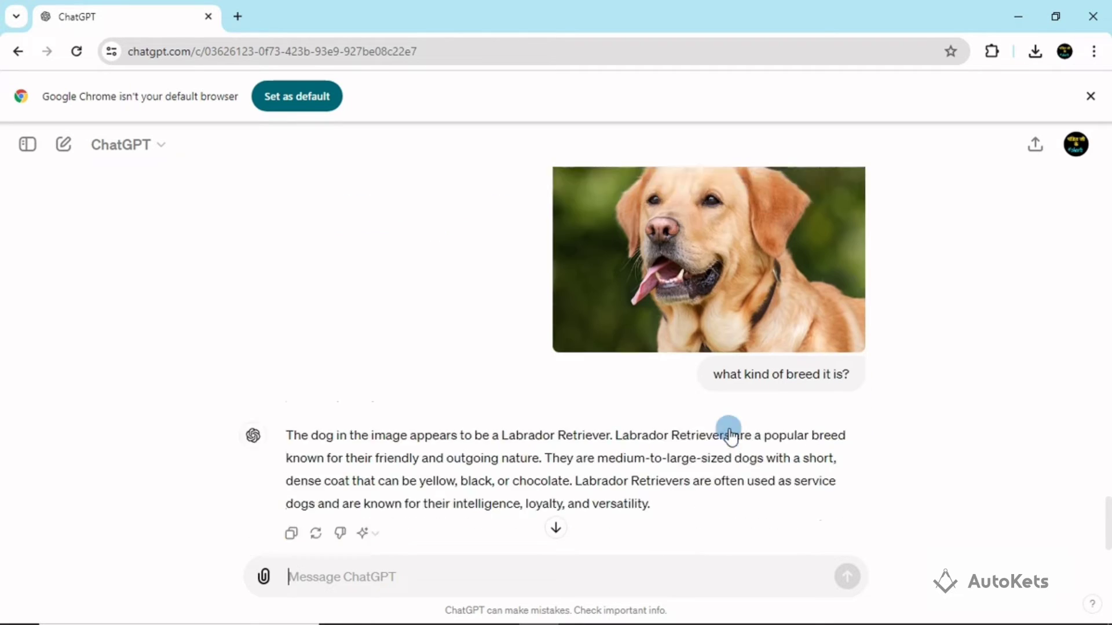
{"action": "left_click_drag", "start_coordinate": [501, 399], "coordinate": [611, 398]}
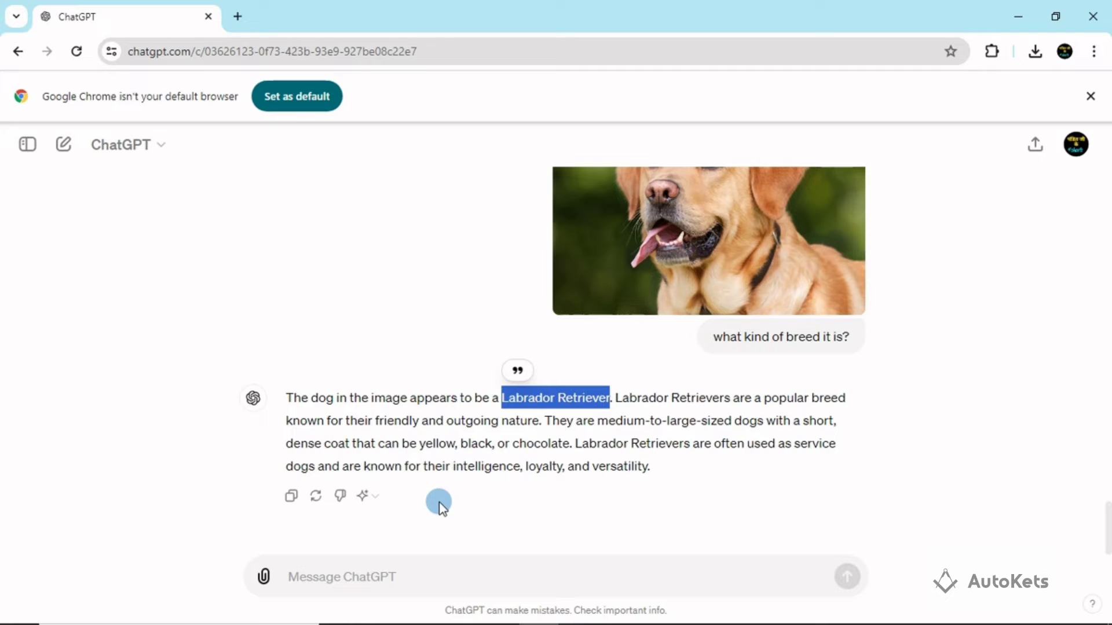
Ask 'where these breeds are found' and review the reply listing the US, Canada, UK, Australia and Europe.
{"action": "left_click", "coordinate": [392, 584]}
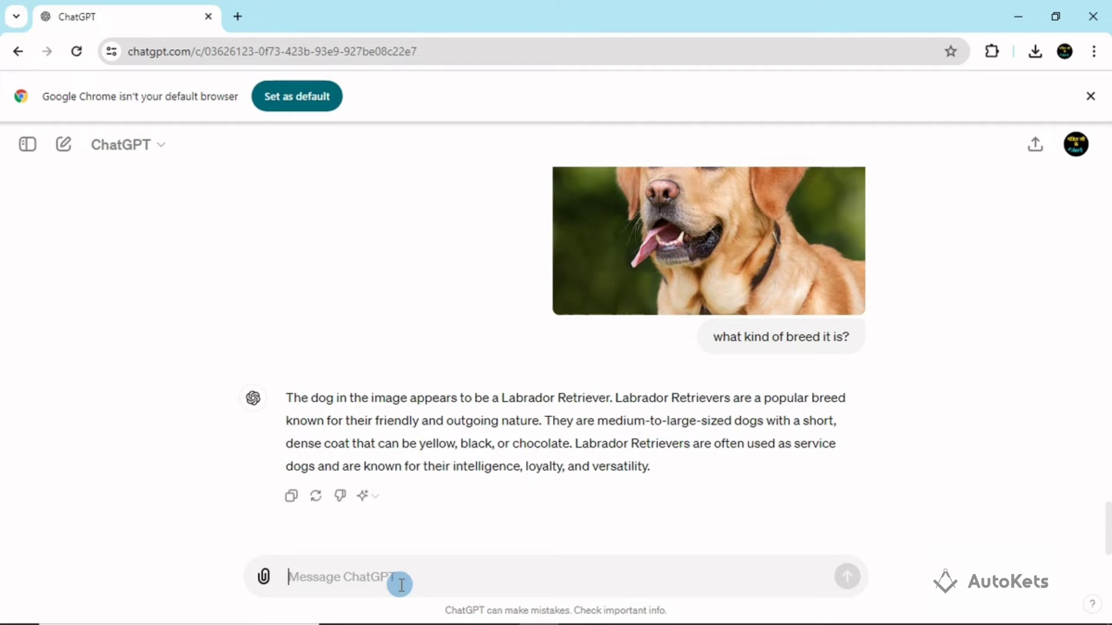
{"action": "type", "text": "whre"}
{"action": "type", "text": "ere these bree"}
{"action": "type", "text": "ds are found"}
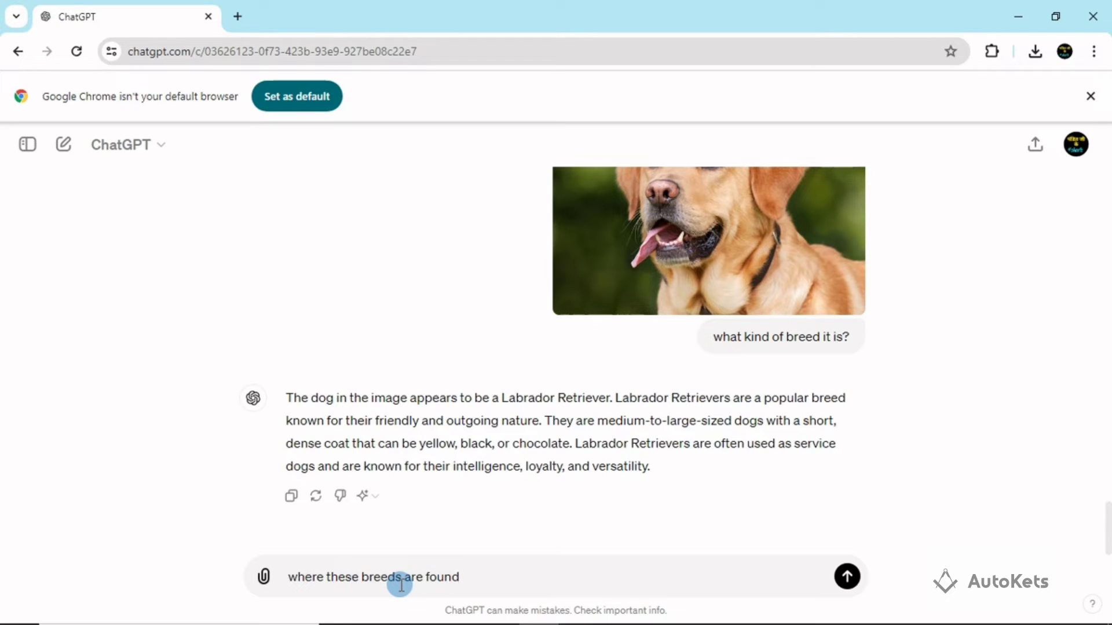
{"action": "key", "text": "Return"}
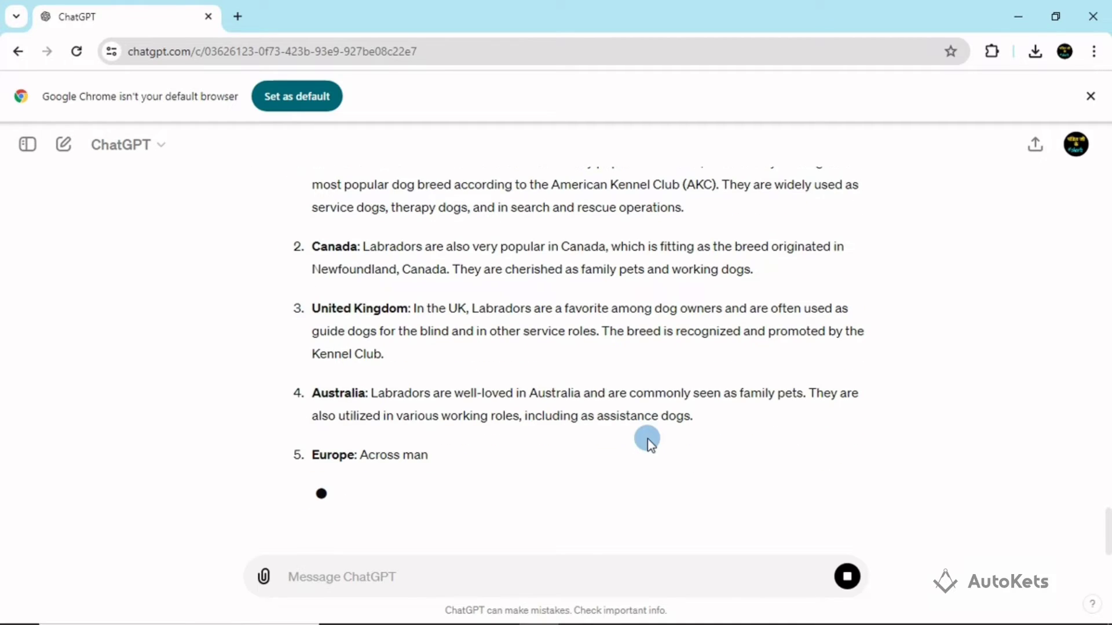
{"action": "scroll", "coordinate": [647, 439], "scroll_direction": "up", "scroll_amount": 4}
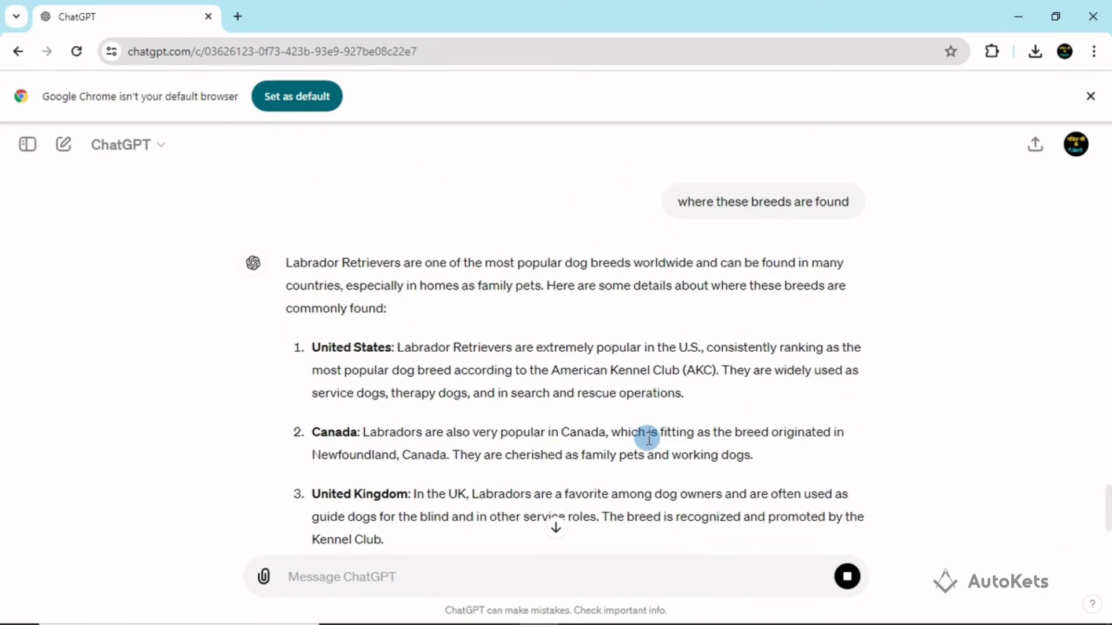
{"action": "scroll", "coordinate": [647, 439], "scroll_direction": "up", "scroll_amount": 5}
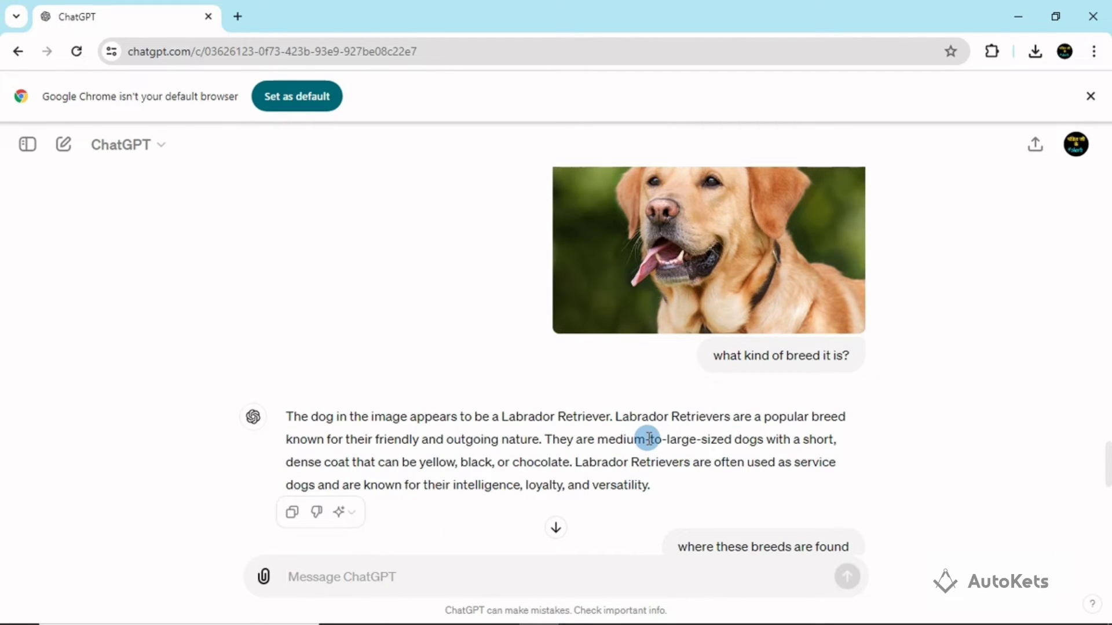
{"action": "scroll", "coordinate": [647, 439], "scroll_direction": "up", "scroll_amount": 2}
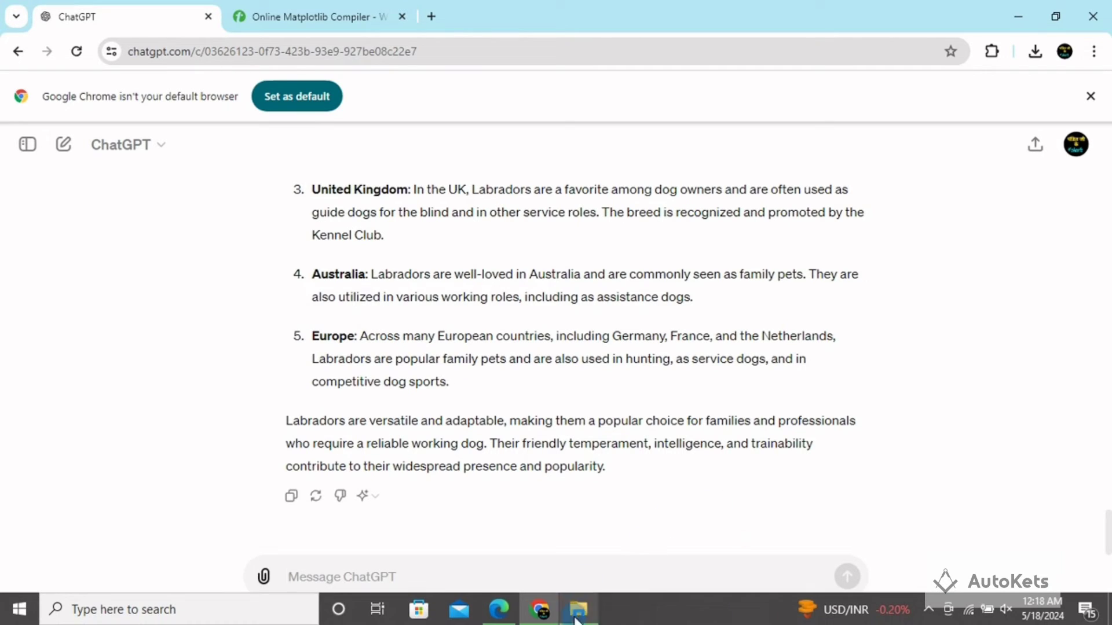
Scroll WHO report.pdf in Edge to page 15's PM and NO2 regional chart, then minimize Edge.
{"action": "left_click", "coordinate": [498, 610]}
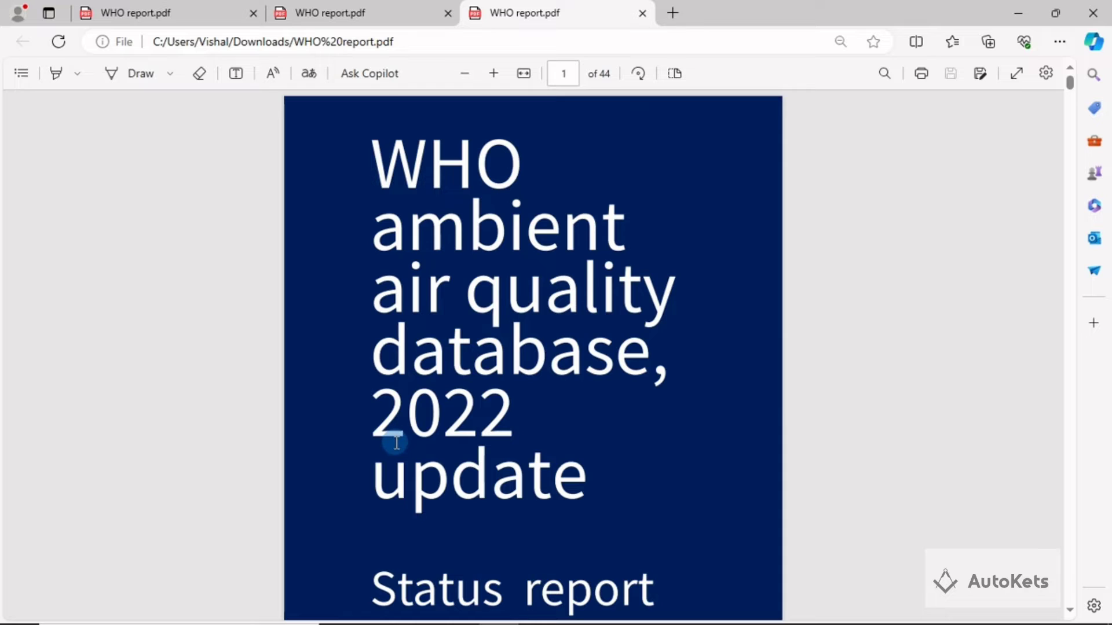
{"action": "scroll", "coordinate": [398, 445], "scroll_direction": "down", "scroll_amount": 20}
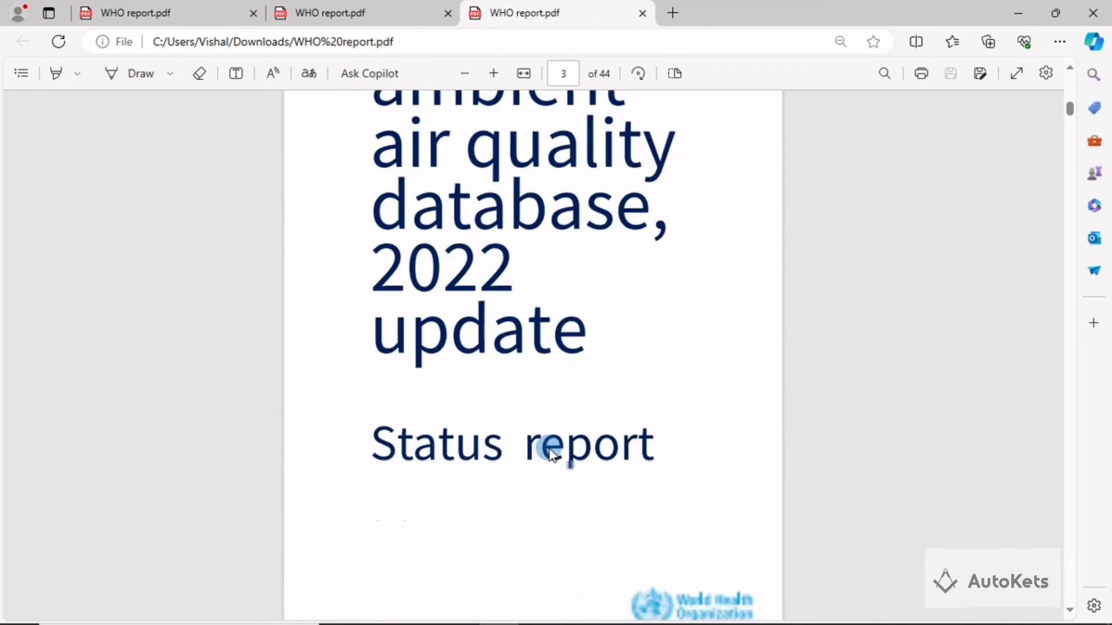
{"action": "scroll", "coordinate": [551, 449], "scroll_direction": "down", "scroll_amount": 20}
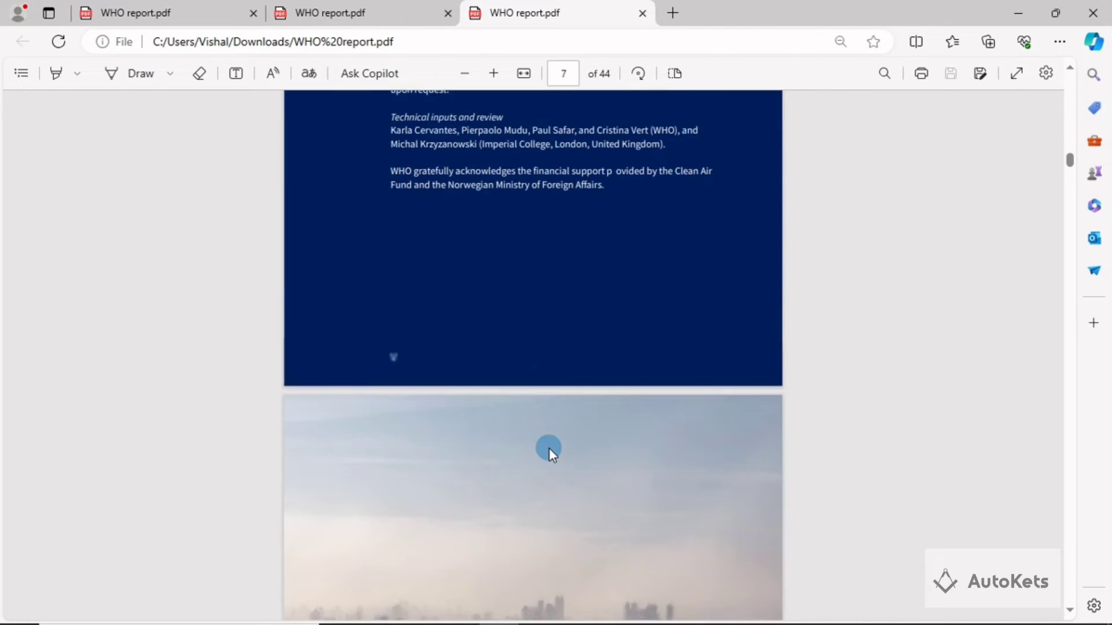
{"action": "scroll", "coordinate": [549, 449], "scroll_direction": "down", "scroll_amount": 20}
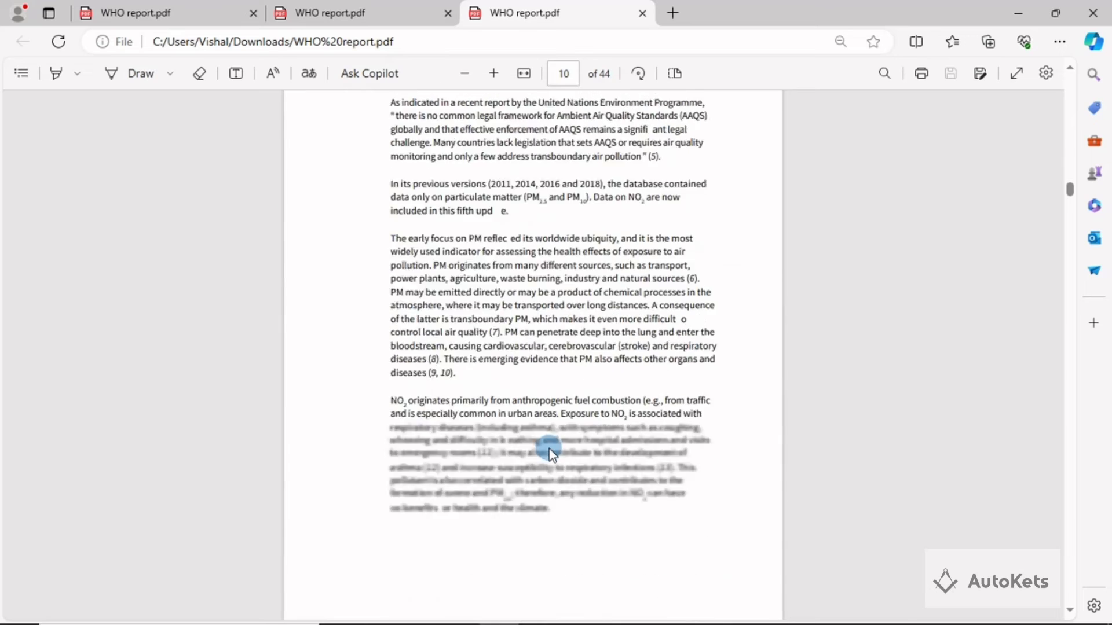
{"action": "scroll", "coordinate": [549, 449], "scroll_direction": "down", "scroll_amount": 20}
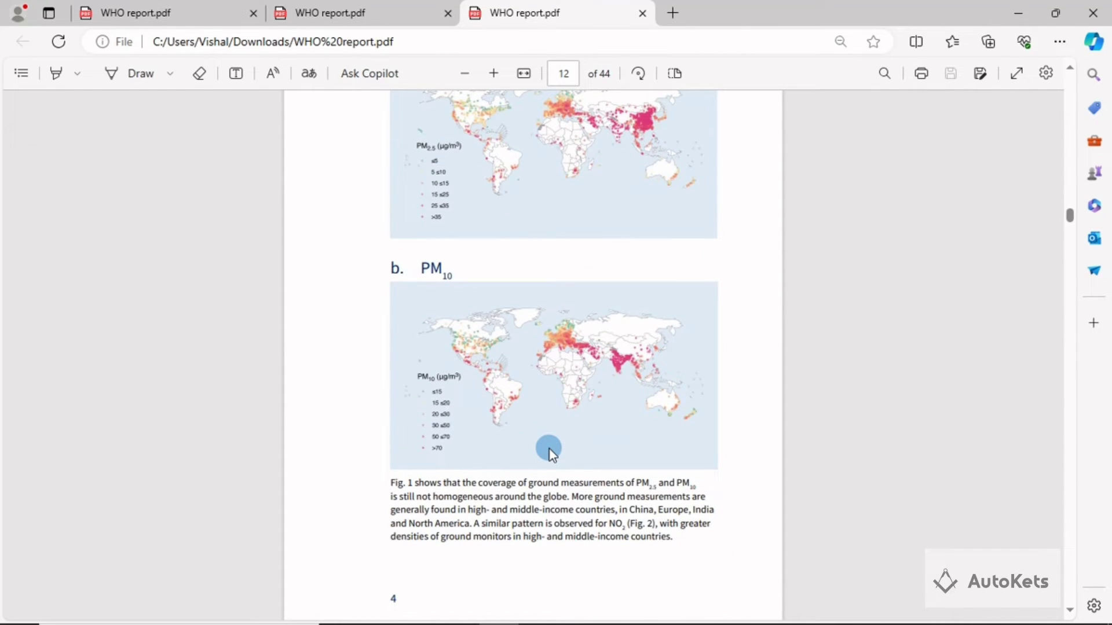
{"action": "scroll", "coordinate": [550, 450], "scroll_direction": "down", "scroll_amount": 20}
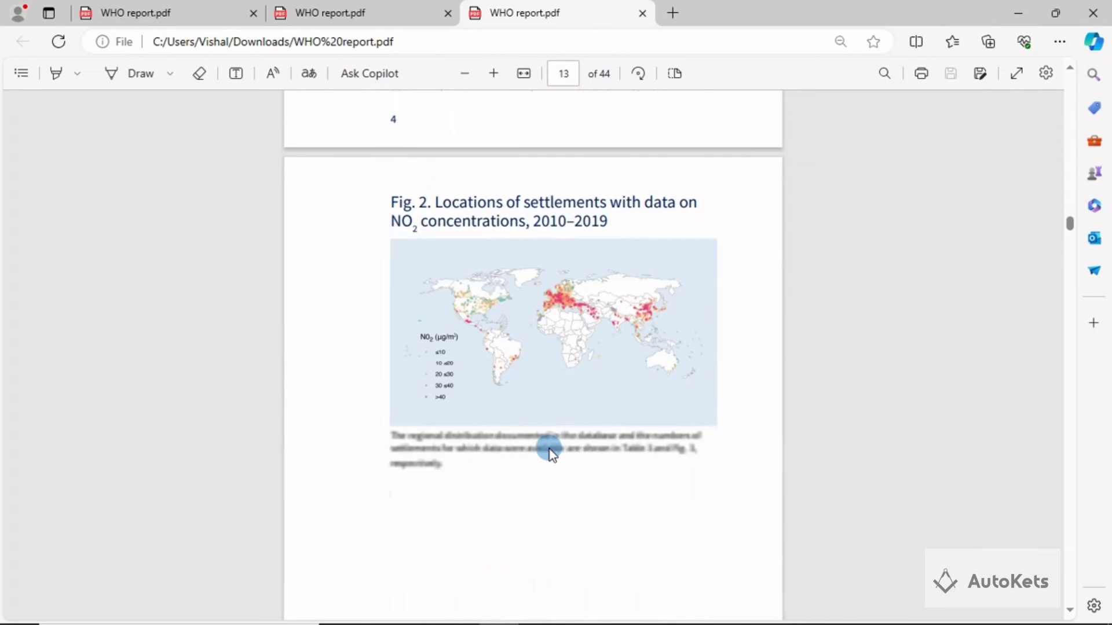
{"action": "scroll", "coordinate": [551, 449], "scroll_direction": "down", "scroll_amount": 20}
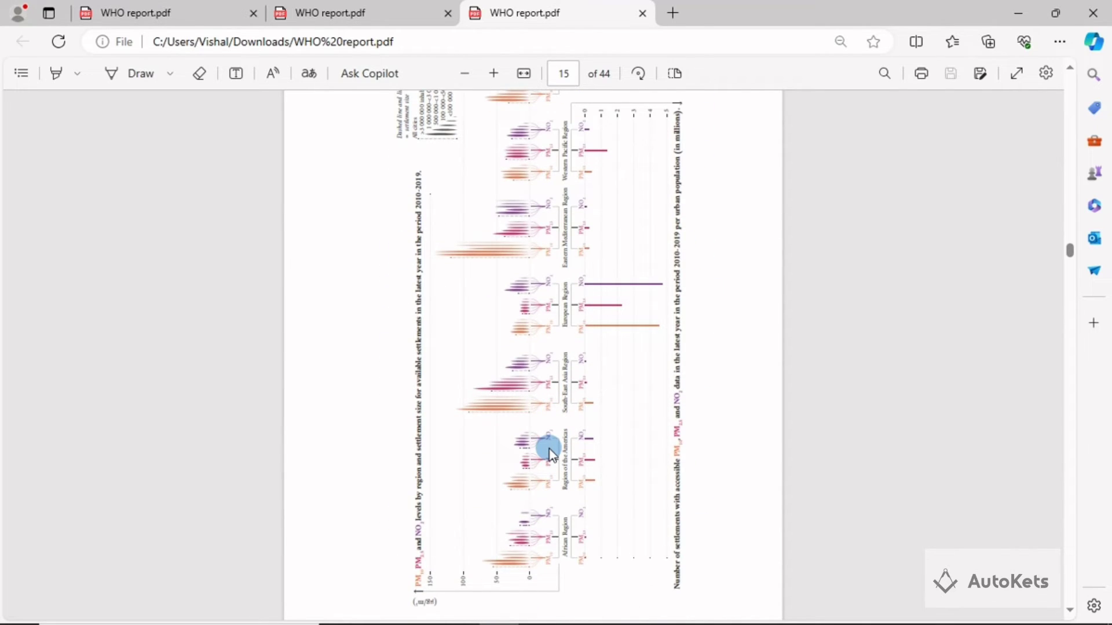
{"action": "left_click", "coordinate": [1017, 14]}
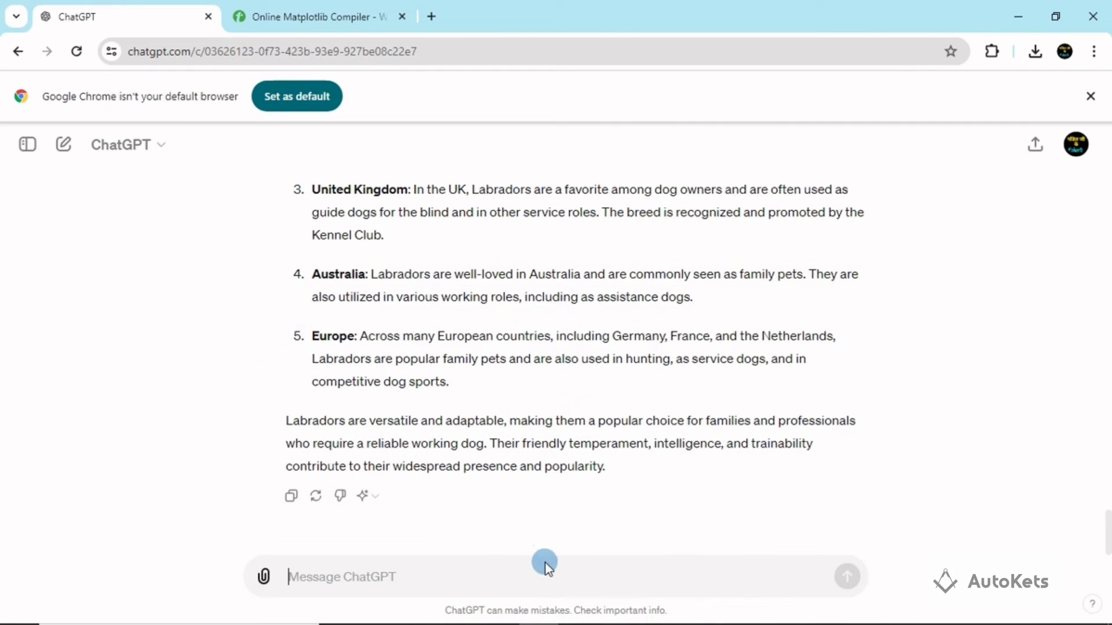
Attach 'WHO report.pdf' from the Downloads folder to a new ChatGPT message.
{"action": "left_click", "coordinate": [264, 579]}
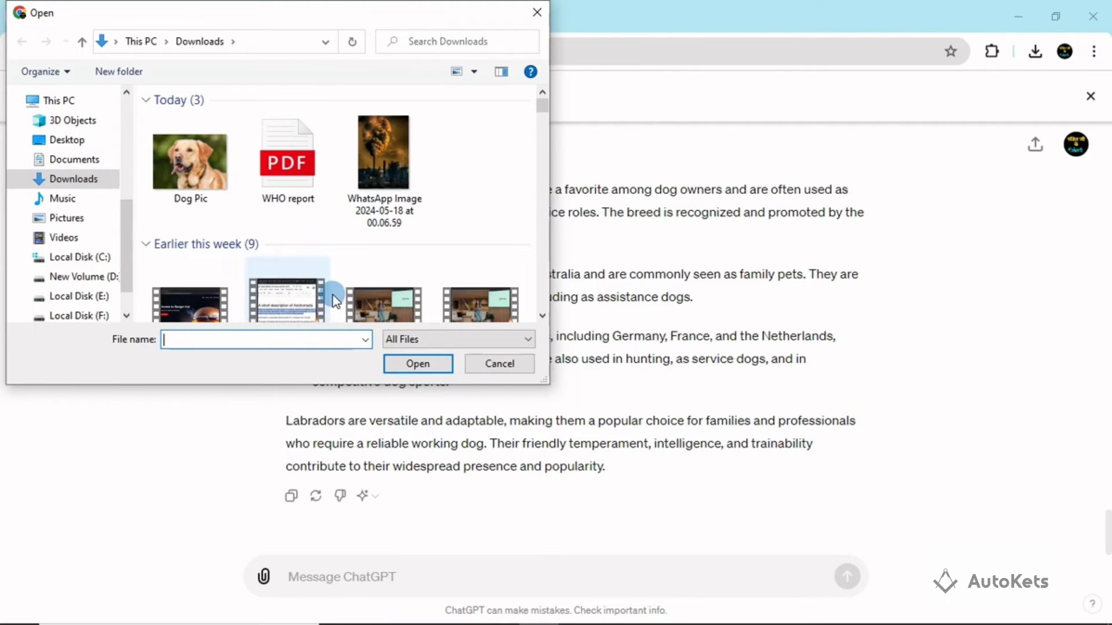
{"action": "double_click", "coordinate": [284, 167]}
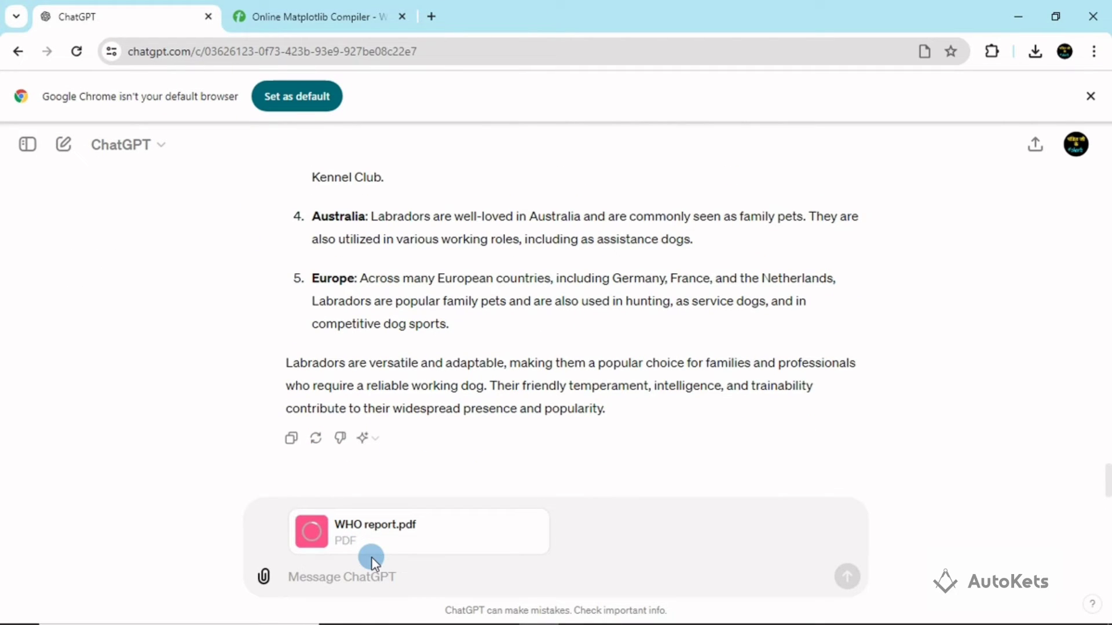
{"action": "left_click", "coordinate": [366, 582]}
Send 'please summarize what it is all about' with the attached WHO report.
{"action": "type", "text": "pleas"}
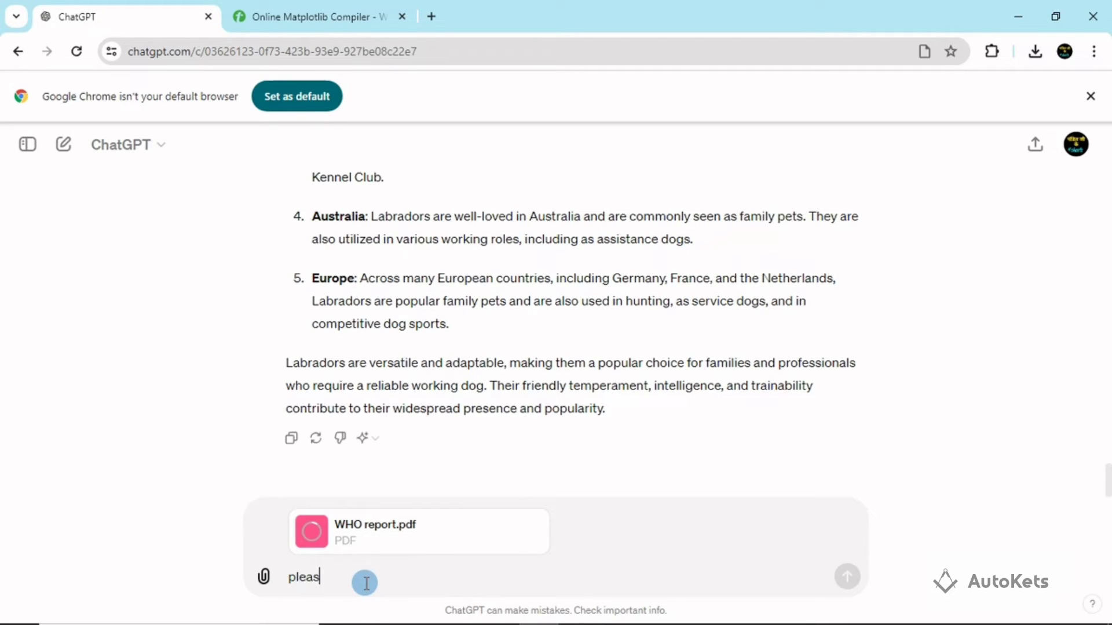
{"action": "type", "text": "e summarize "}
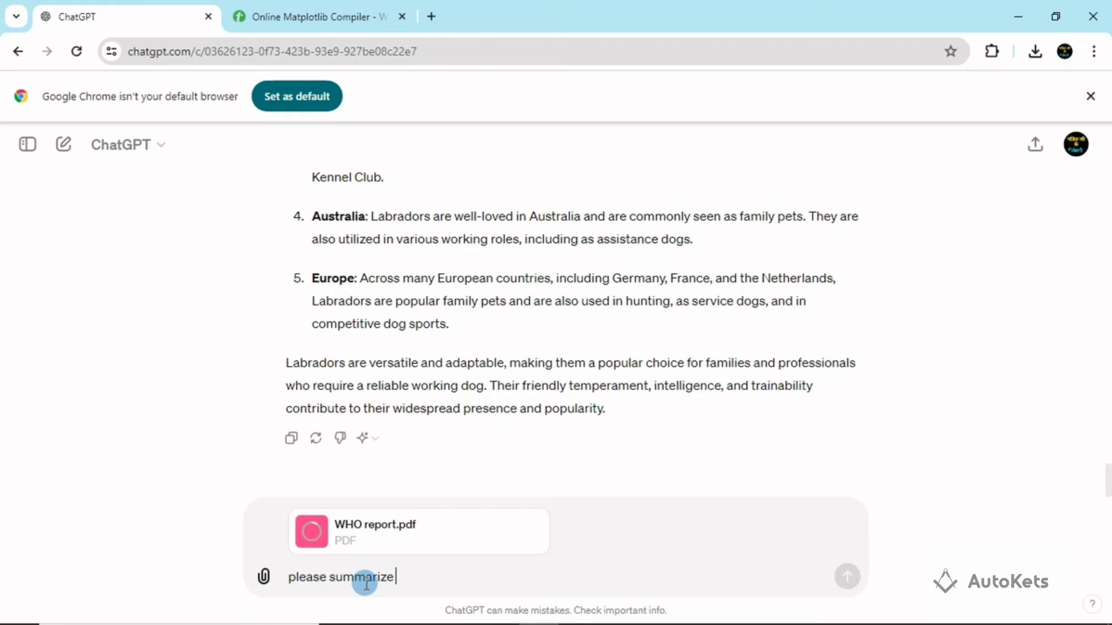
{"action": "type", "text": "what it is allabou"}
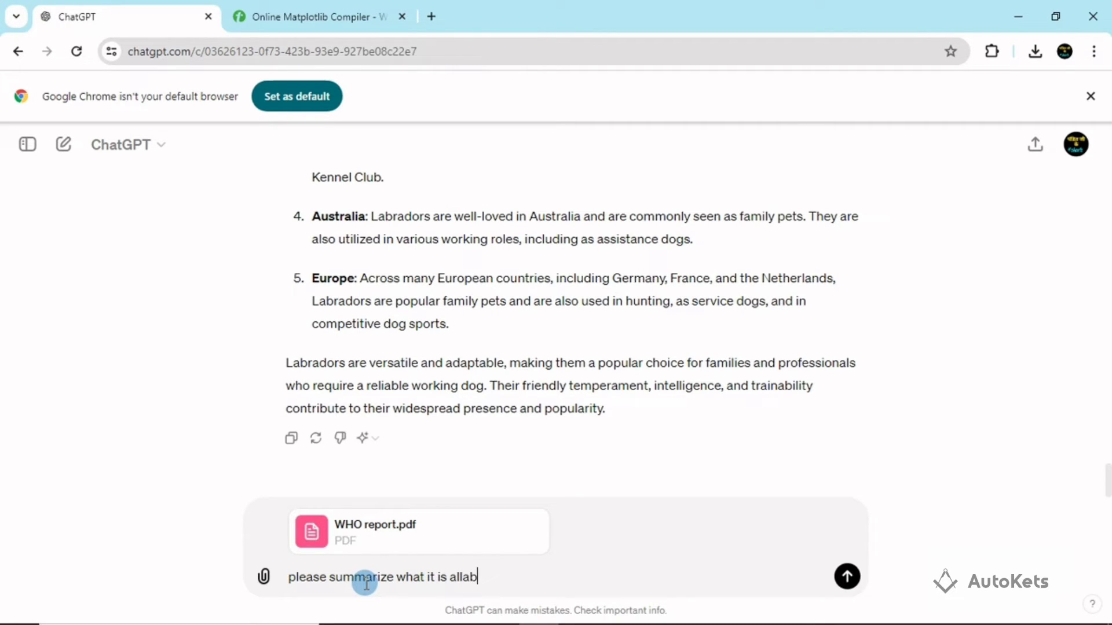
{"action": "key", "text": "BackSpace"}
{"action": "key", "text": "BackSpace"}
{"action": "key", "text": "BackSpace"}
{"action": "key", "text": "BackSpace"}
{"action": "type", "text": "about"}
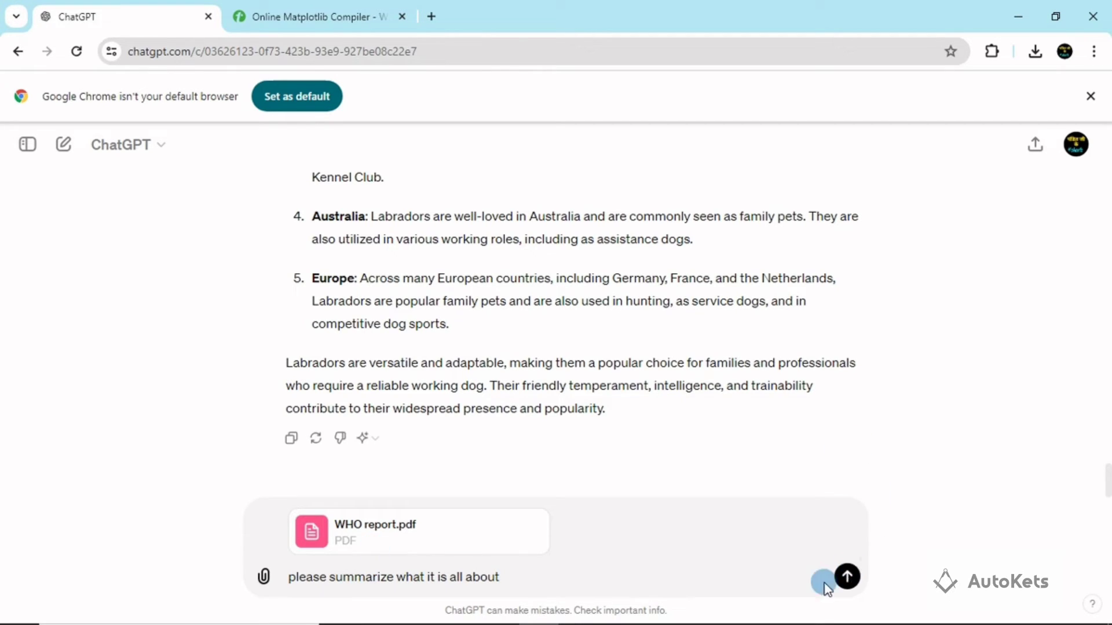
{"action": "left_click", "coordinate": [847, 576]}
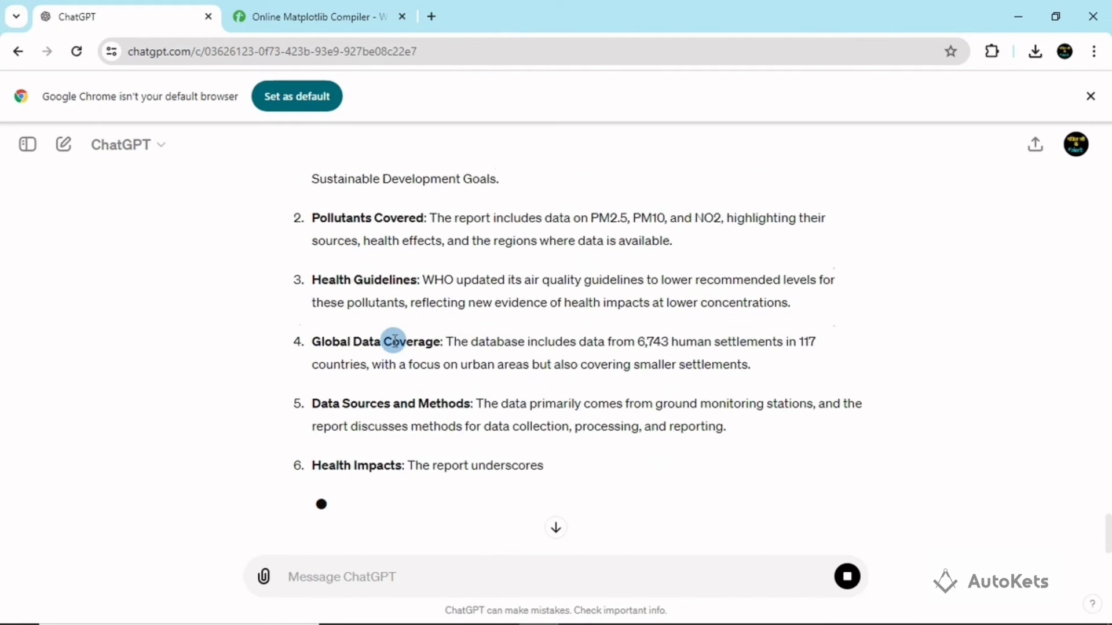
Scroll through the WHO report summary's ten key points down to Future Directions and the conclusion.
{"action": "scroll", "coordinate": [395, 340], "scroll_direction": "up", "scroll_amount": 3}
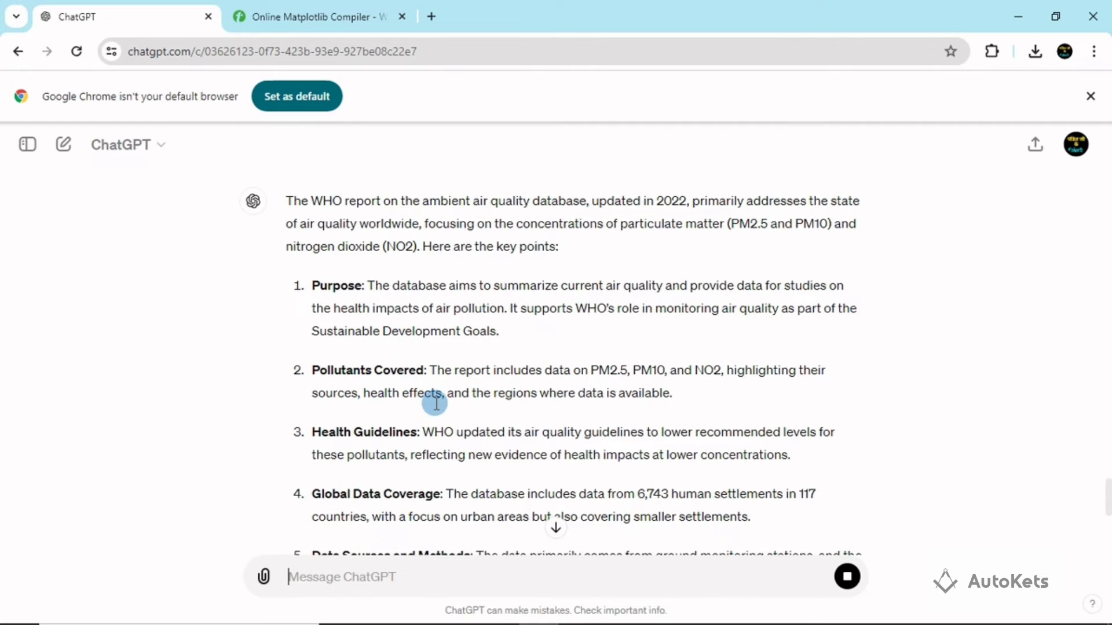
{"action": "scroll", "coordinate": [435, 402], "scroll_direction": "down", "scroll_amount": 3}
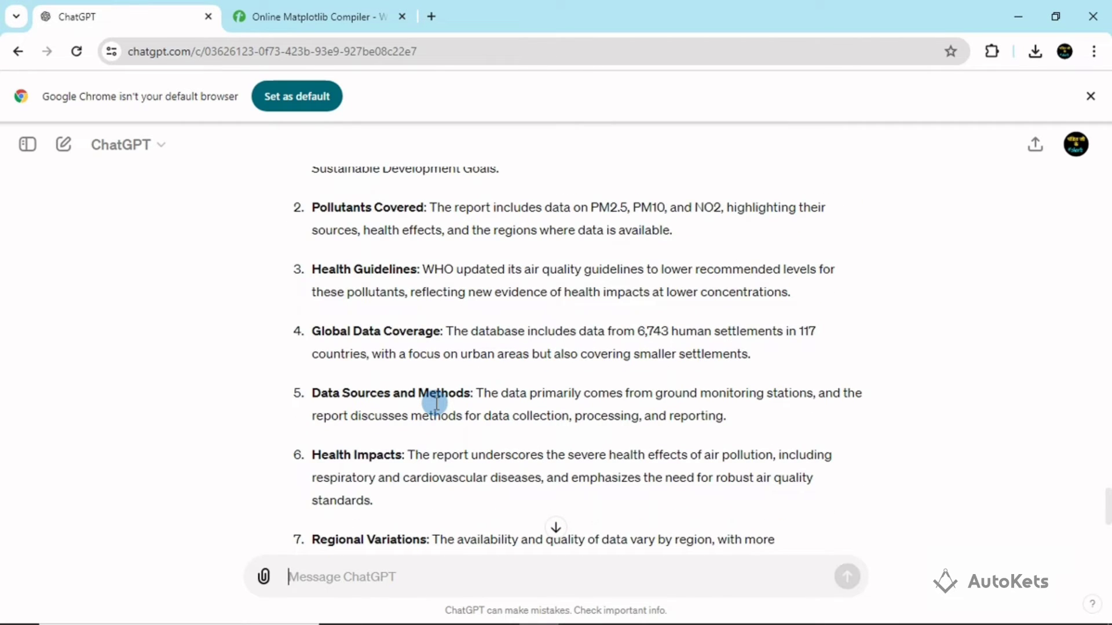
{"action": "scroll", "coordinate": [435, 402], "scroll_direction": "down", "scroll_amount": 1}
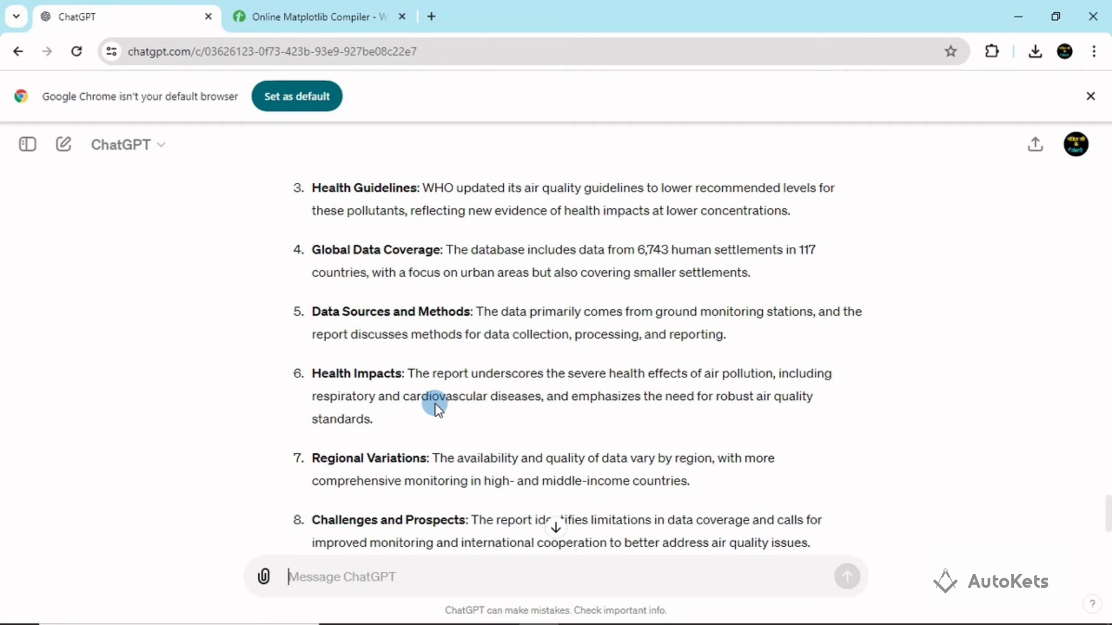
{"action": "scroll", "coordinate": [436, 404], "scroll_direction": "down", "scroll_amount": 1}
{"action": "scroll", "coordinate": [435, 403], "scroll_direction": "down", "scroll_amount": 3}
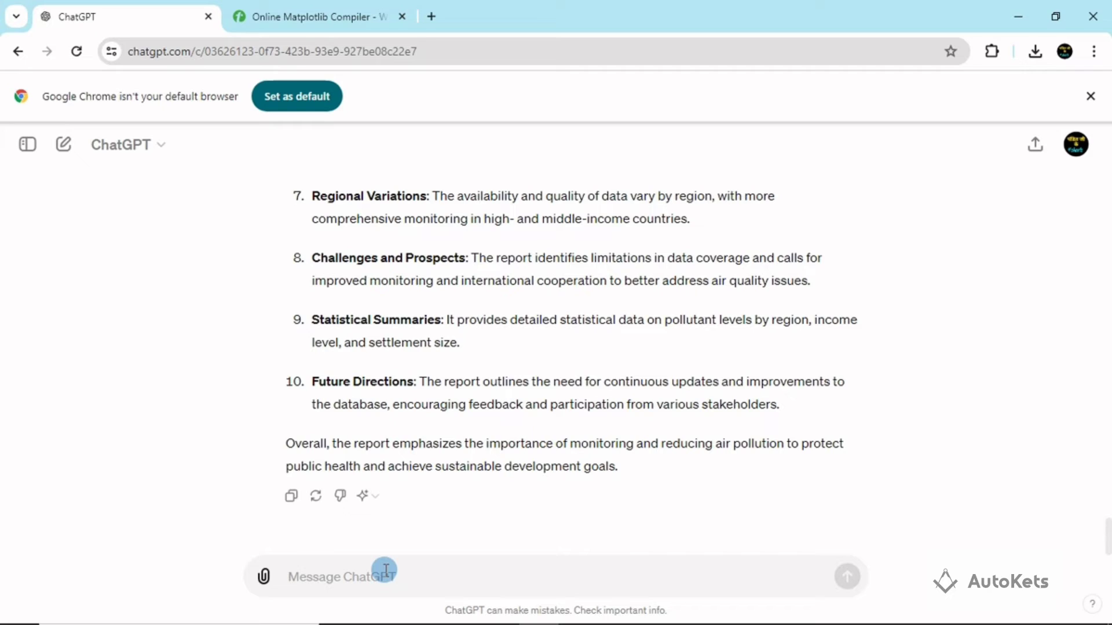
Send the request 'please provide me the statical data of pollutant level by region'.
{"action": "type", "text": "plea"}
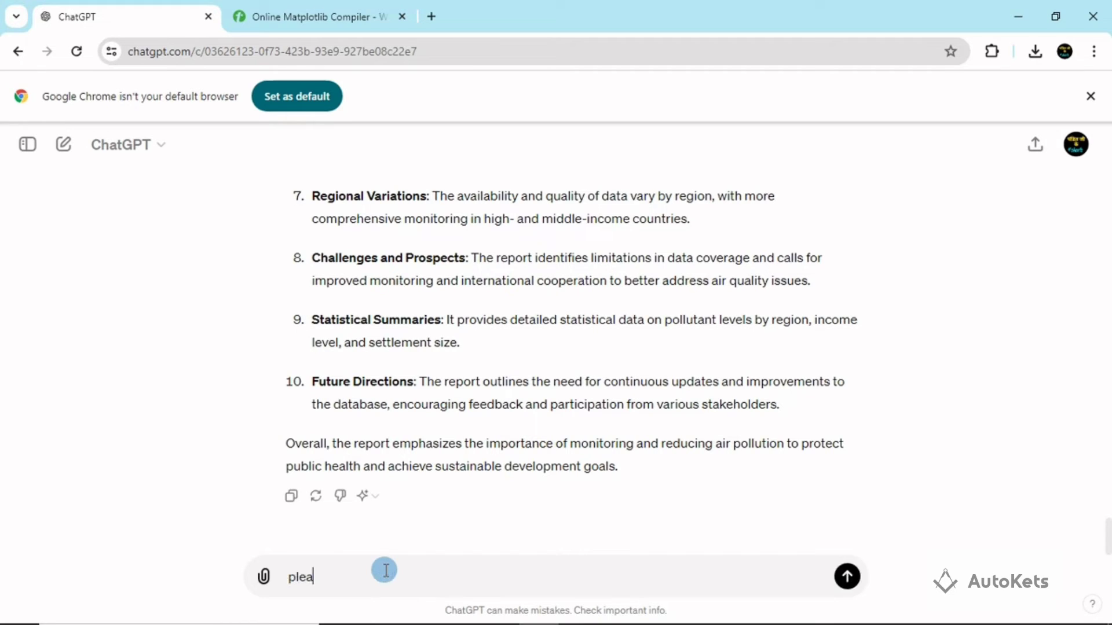
{"action": "type", "text": "se provide me the stai"}
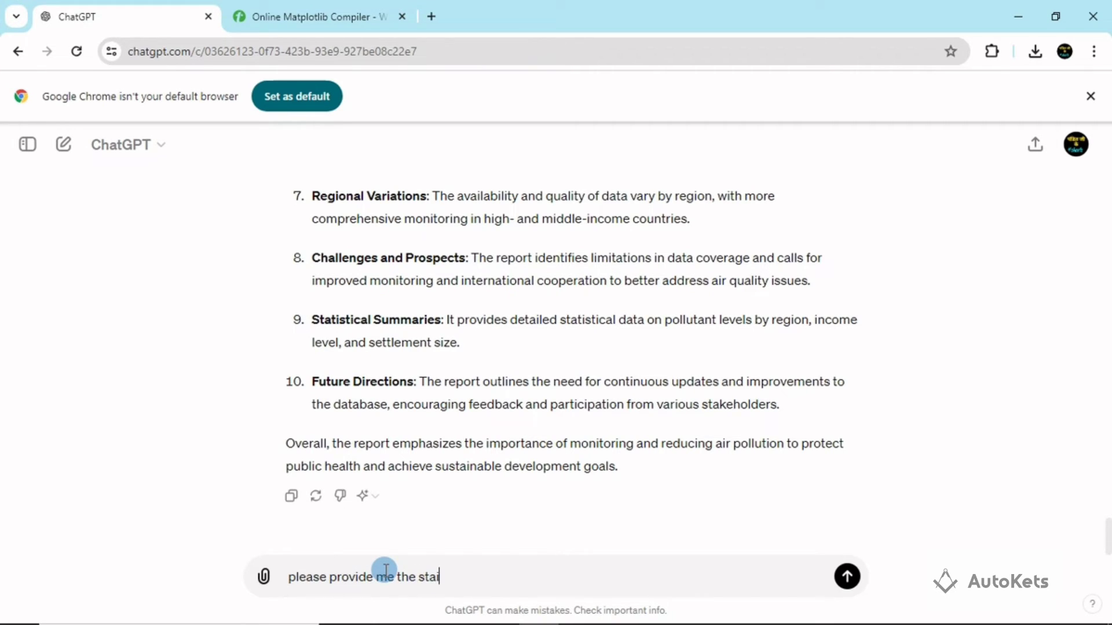
{"action": "key", "text": "BackSpace"}
{"action": "type", "text": "tical"}
{"action": "type", "text": " data of"}
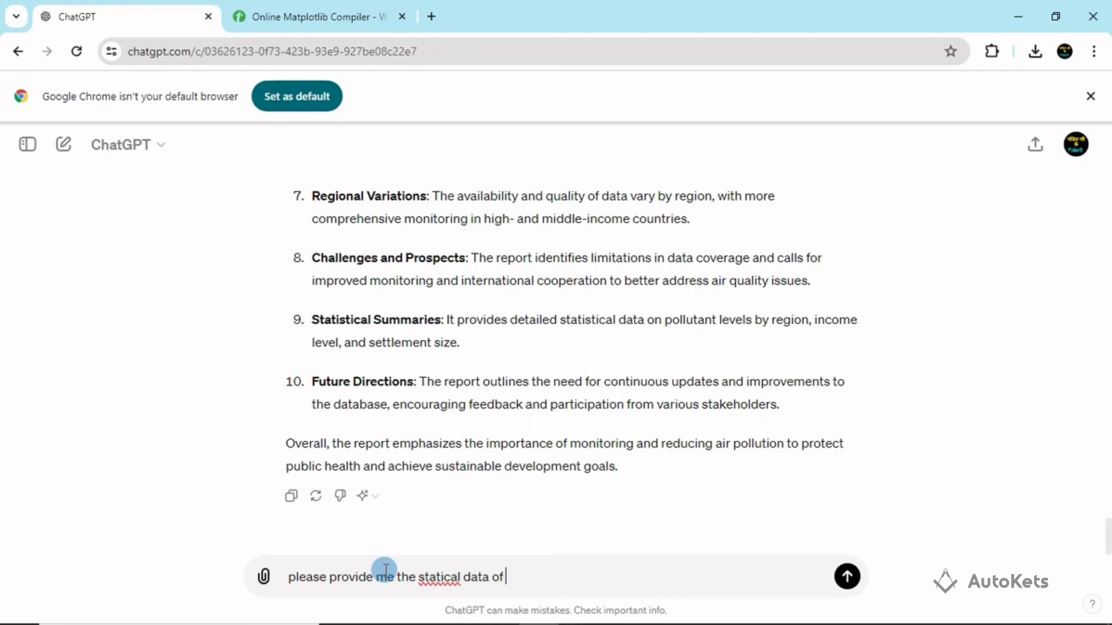
{"action": "type", "text": " pollutant level"}
{"action": "type", "text": " ny region"}
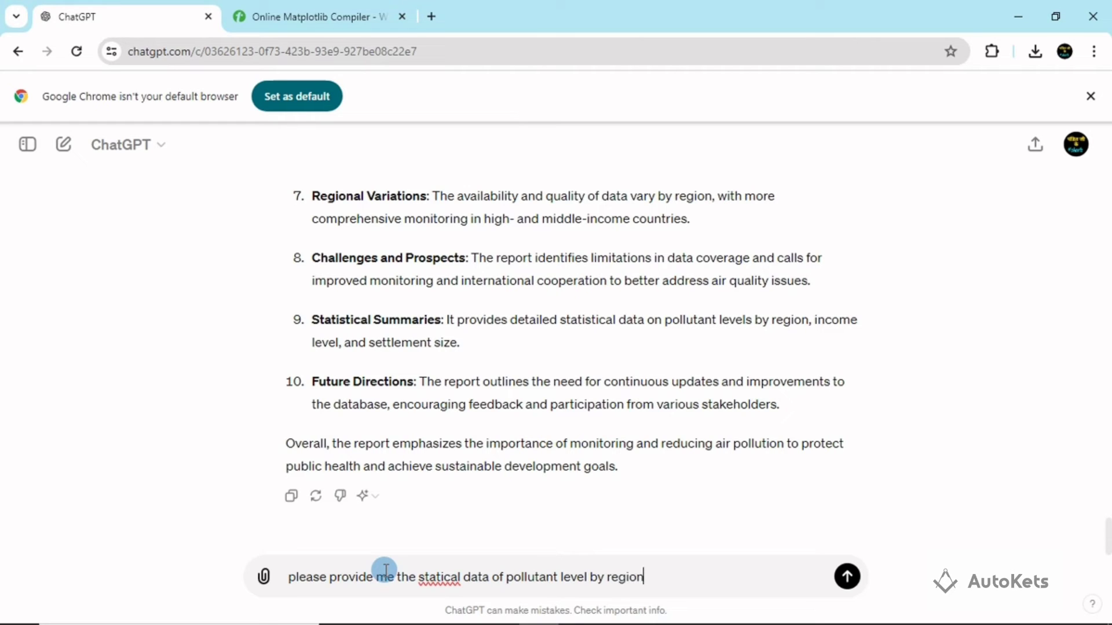
{"action": "key", "text": "Return"}
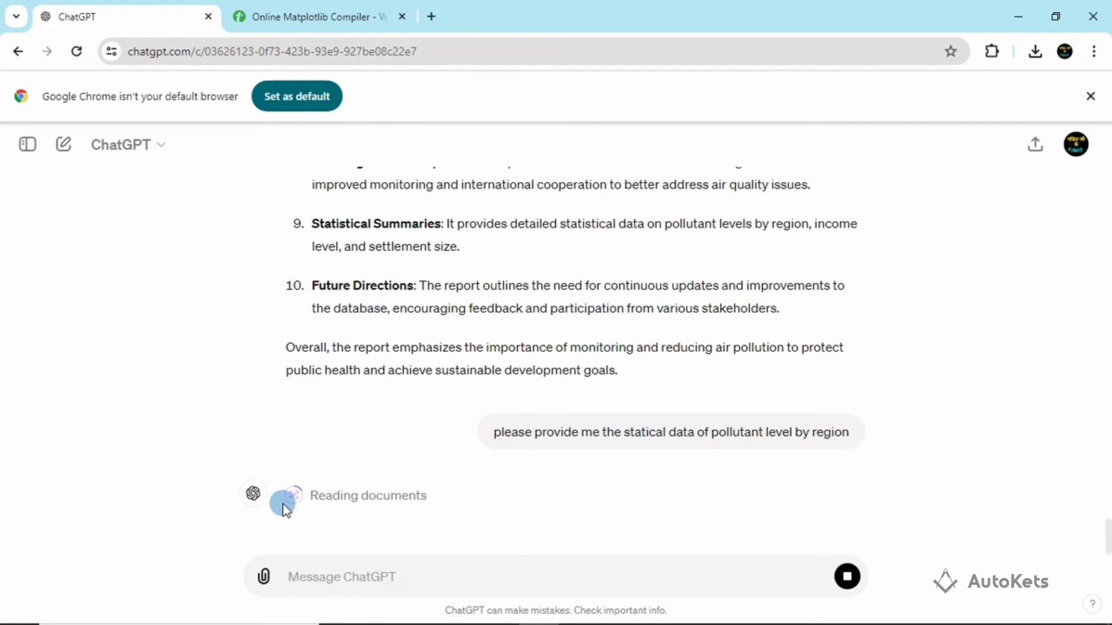
Review the reply's regional PM10, PM2.5 and NO2 levels, e.g. African Region PM10 56.3 µg/m³.
{"action": "scroll", "coordinate": [461, 321], "scroll_direction": "down", "scroll_amount": 12}
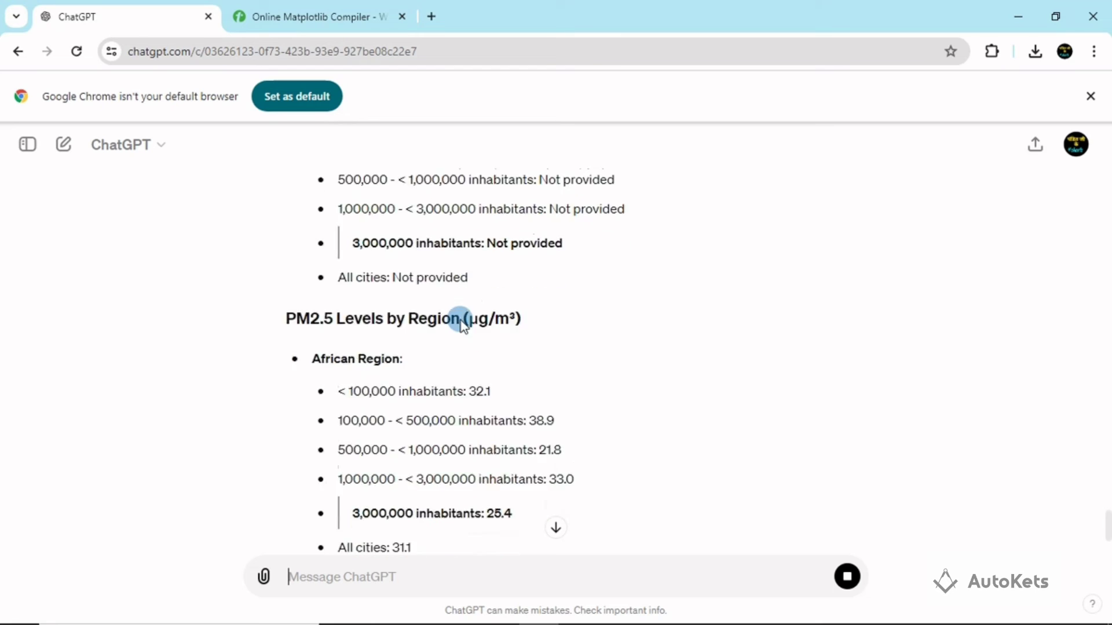
{"action": "scroll", "coordinate": [461, 322], "scroll_direction": "down", "scroll_amount": 6}
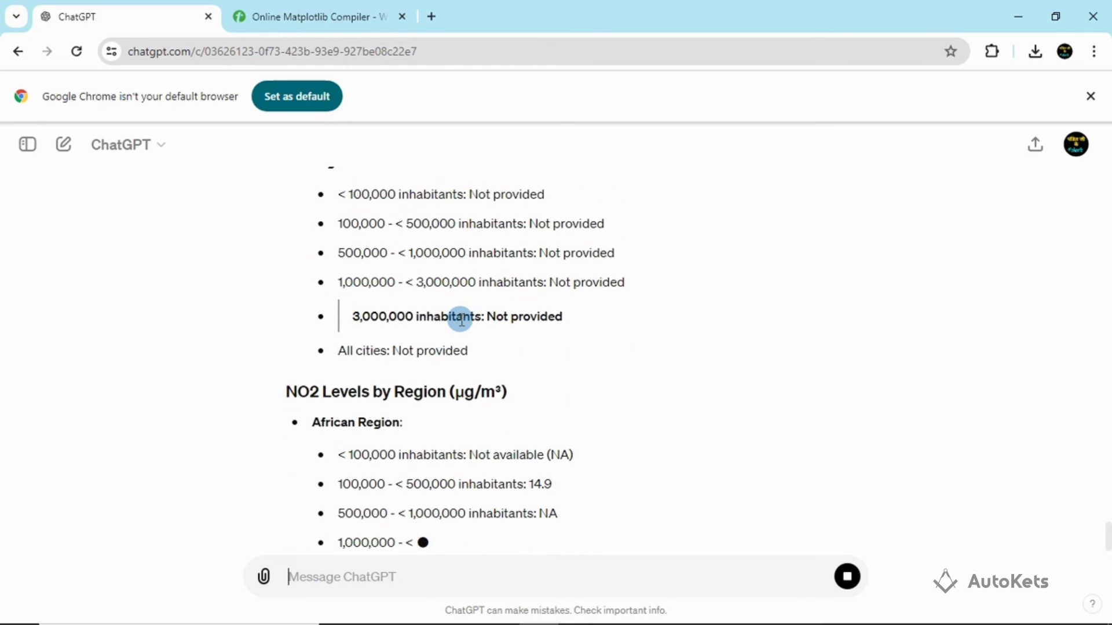
{"action": "scroll", "coordinate": [461, 321], "scroll_direction": "down", "scroll_amount": 4}
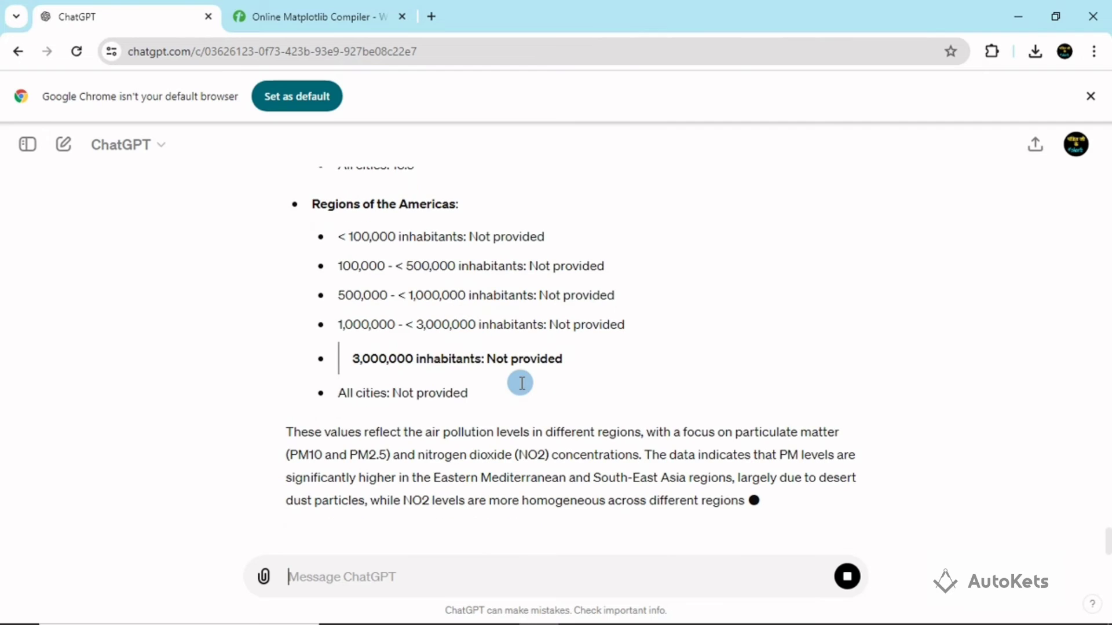
{"action": "scroll", "coordinate": [620, 408], "scroll_direction": "up", "scroll_amount": 4}
{"action": "scroll", "coordinate": [620, 408], "scroll_direction": "up", "scroll_amount": 15}
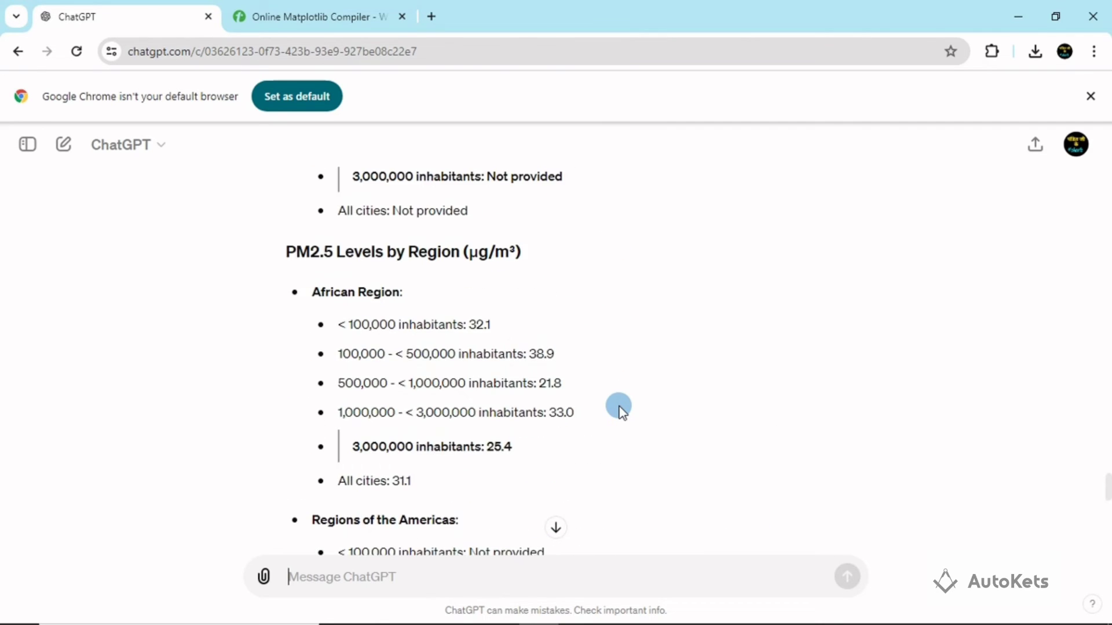
{"action": "scroll", "coordinate": [621, 411], "scroll_direction": "up", "scroll_amount": 12}
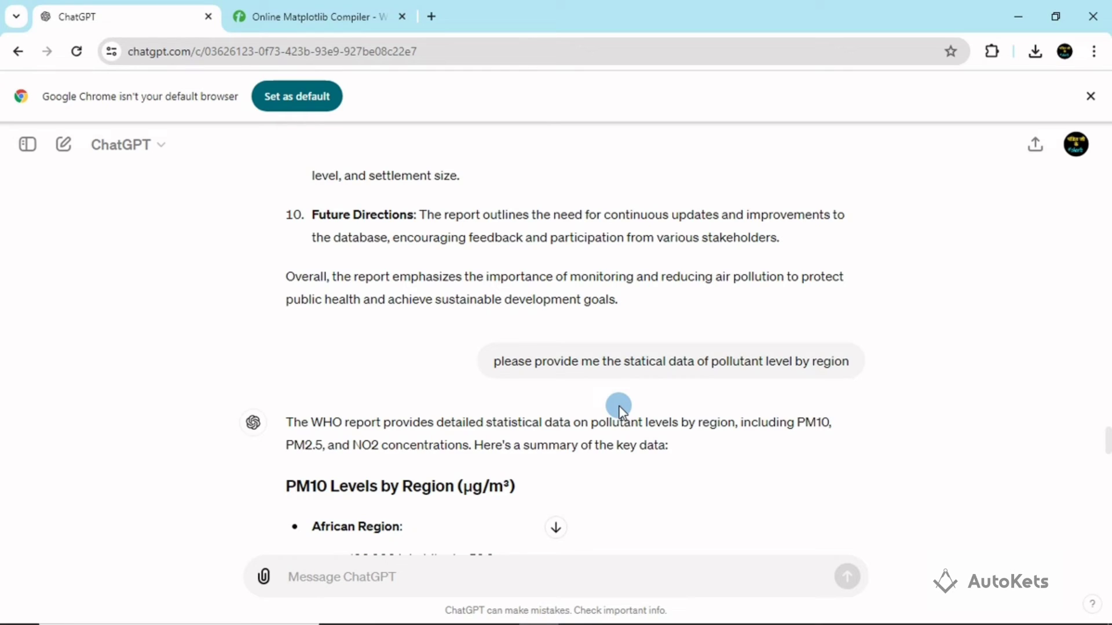
{"action": "scroll", "coordinate": [620, 408], "scroll_direction": "down", "scroll_amount": 3}
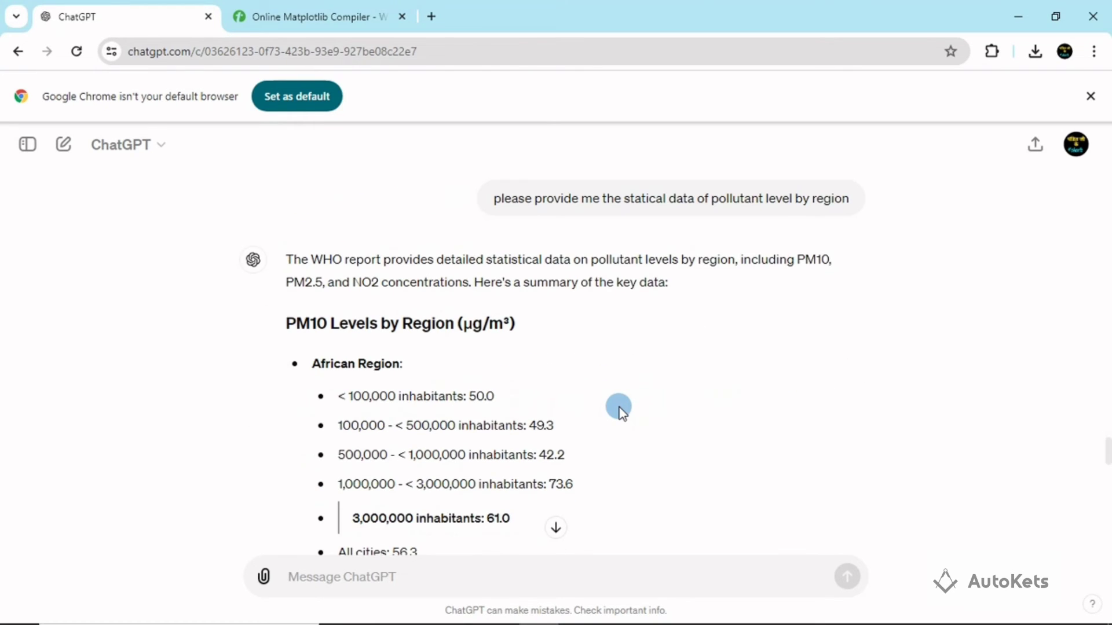
{"action": "scroll", "coordinate": [621, 411], "scroll_direction": "down", "scroll_amount": 3}
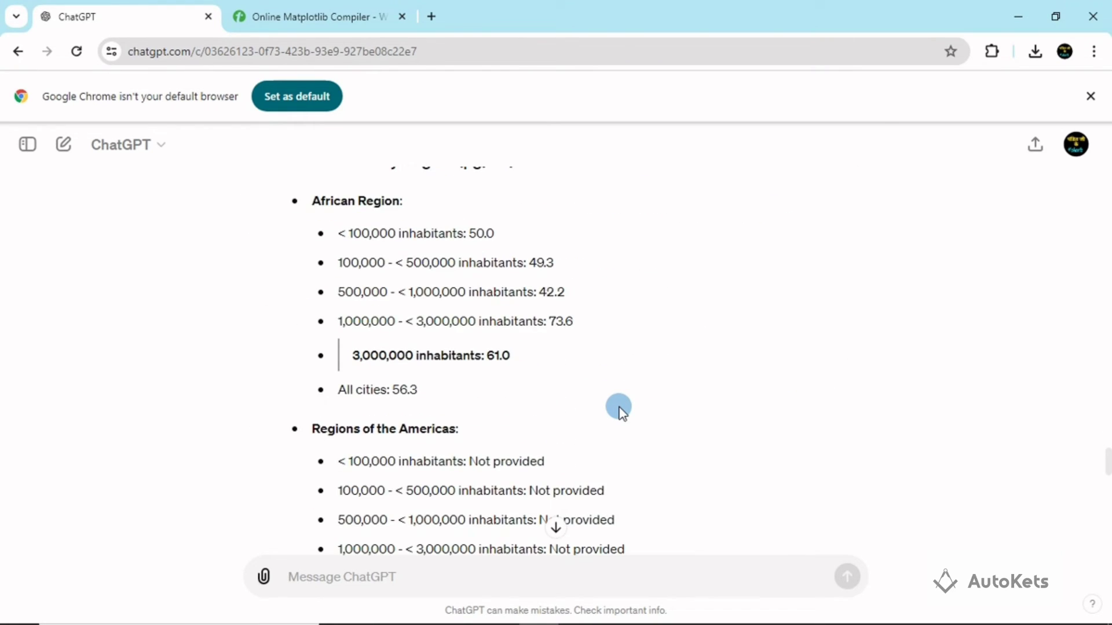